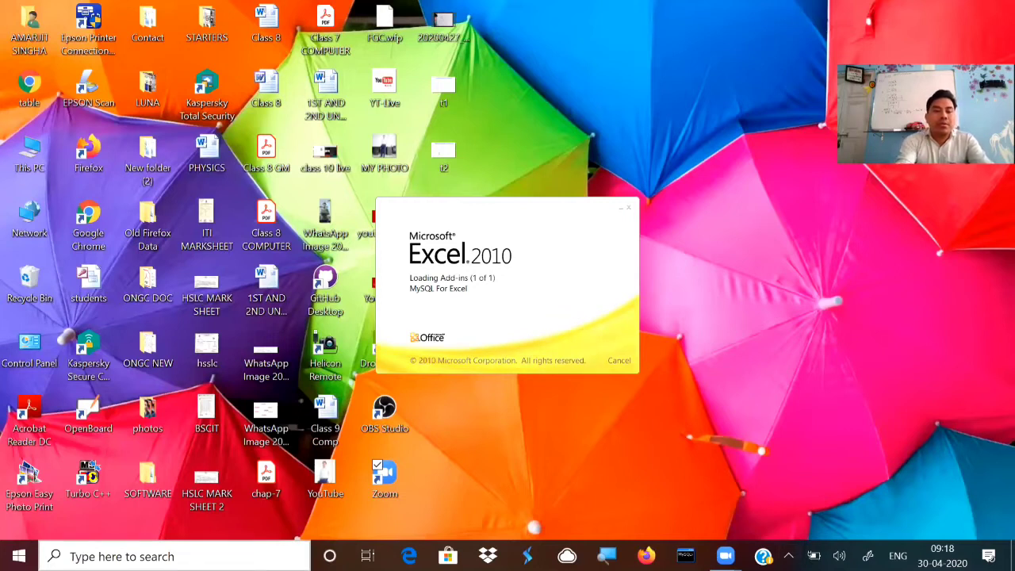
Start Microsoft Excel 2010, dismissing the activation wizard, and zoom the blank worksheet to 216%.
key(super)
text(E)
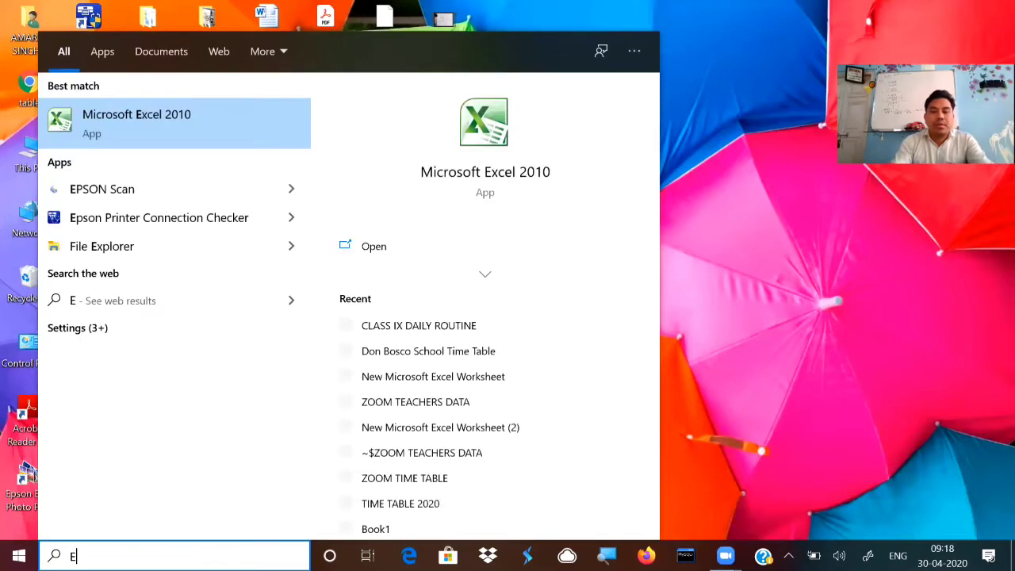
key(Return)
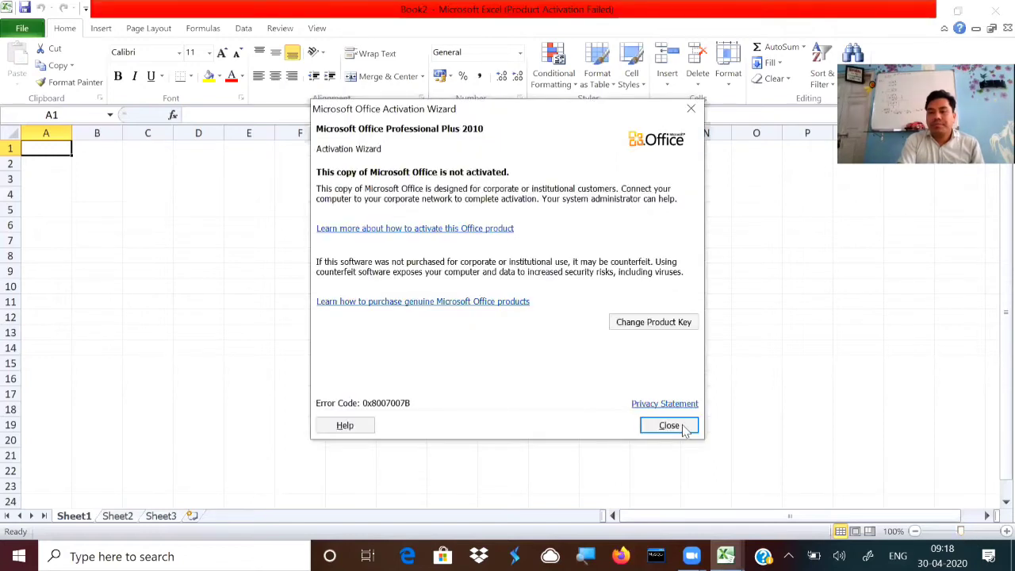
click(668, 426)
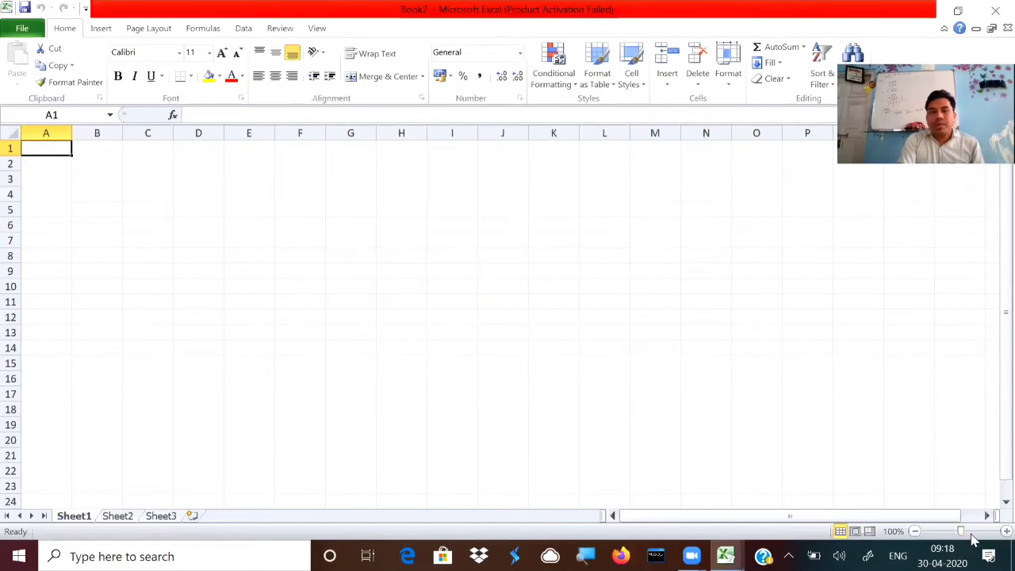
click(976, 533)
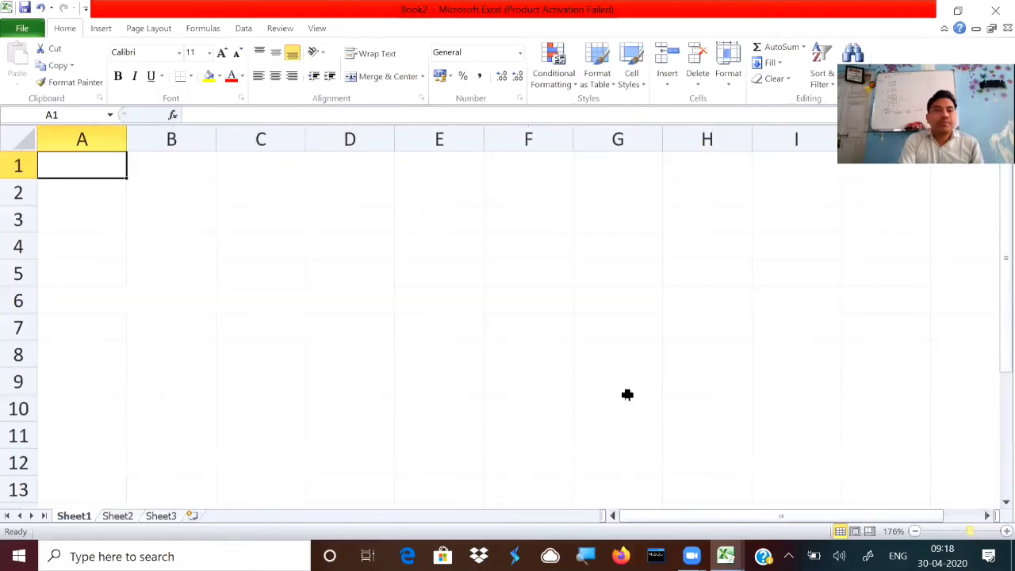
scroll(436, 296, up, 3)
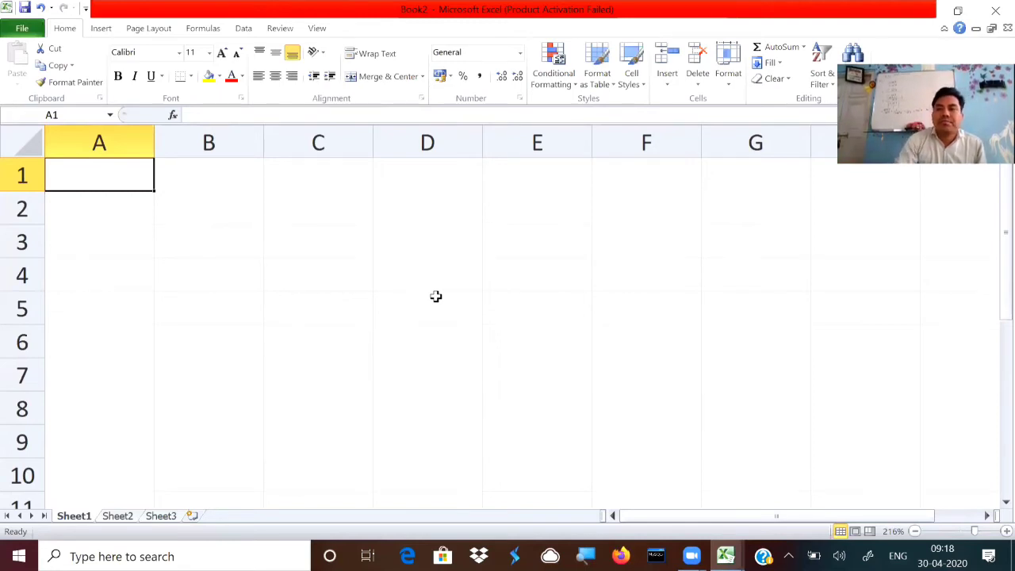
click(991, 469)
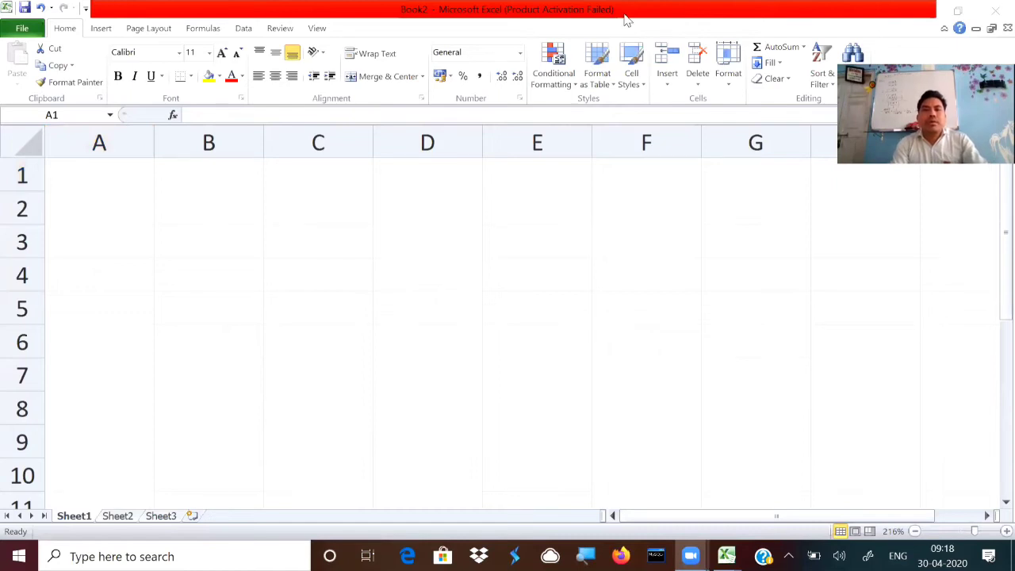
click(713, 32)
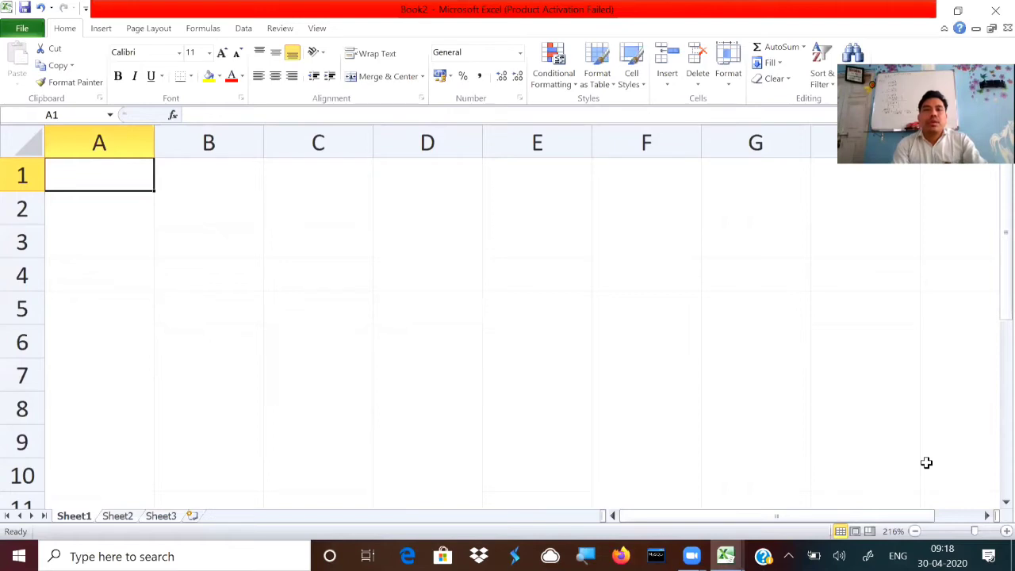
click(476, 100)
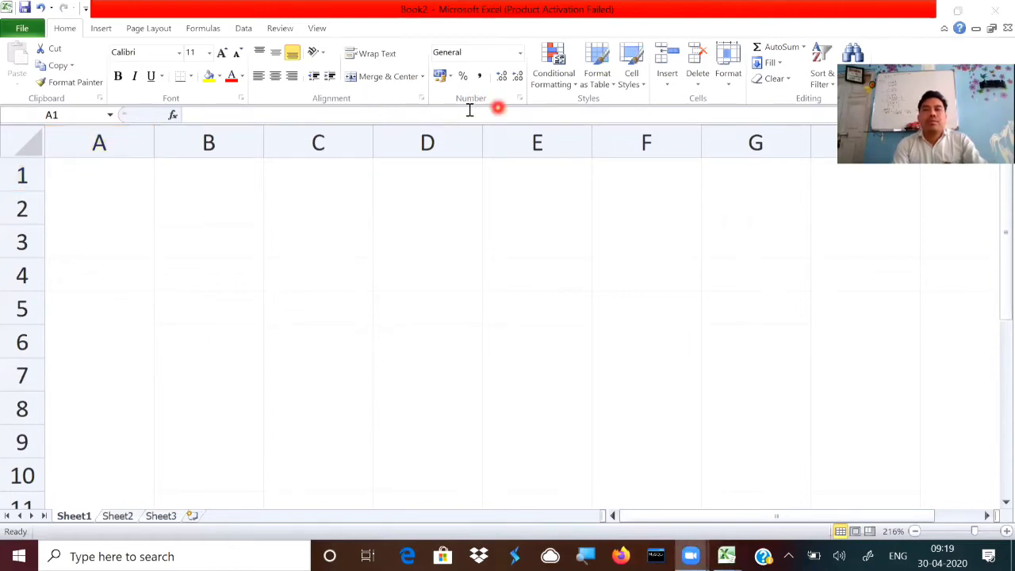
Look through the number formats available for cell A1 without applying any.
click(523, 57)
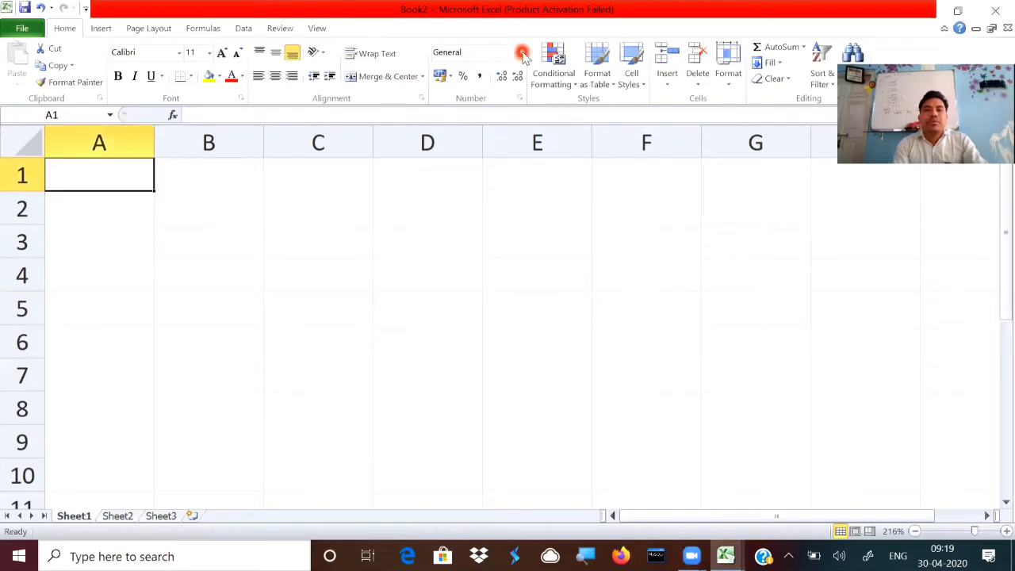
click(523, 54)
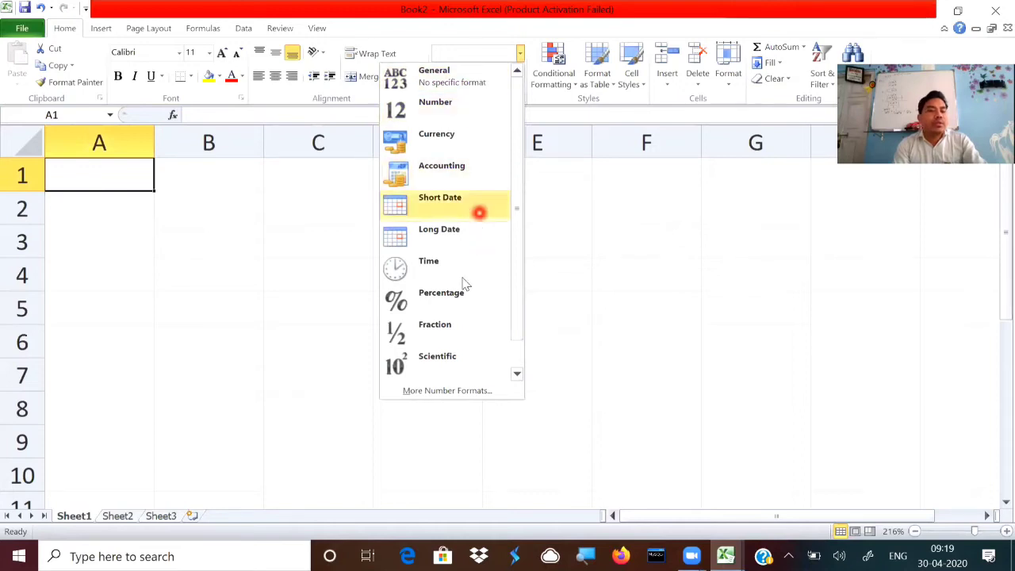
drag(464, 283, 466, 379)
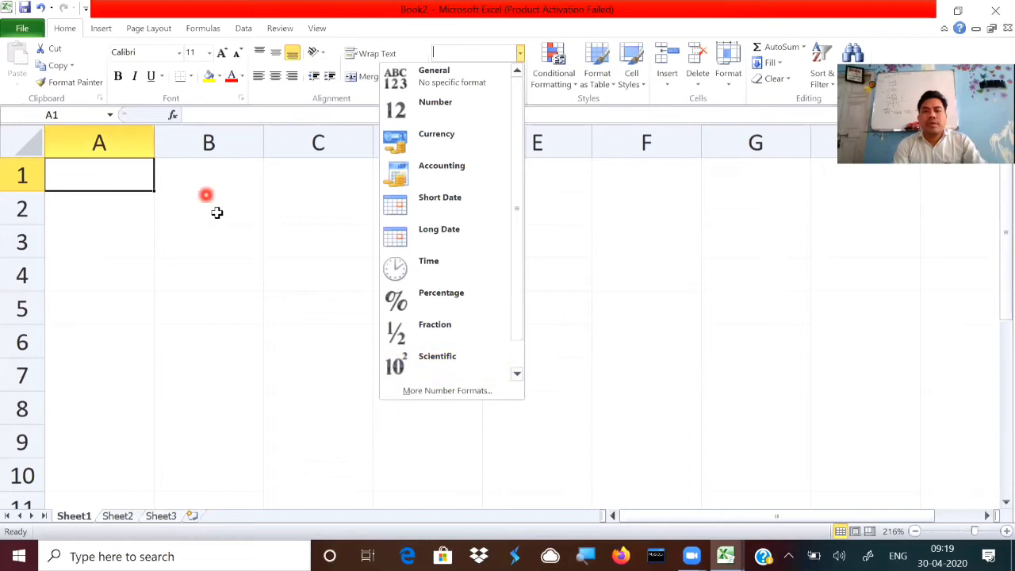
click(584, 426)
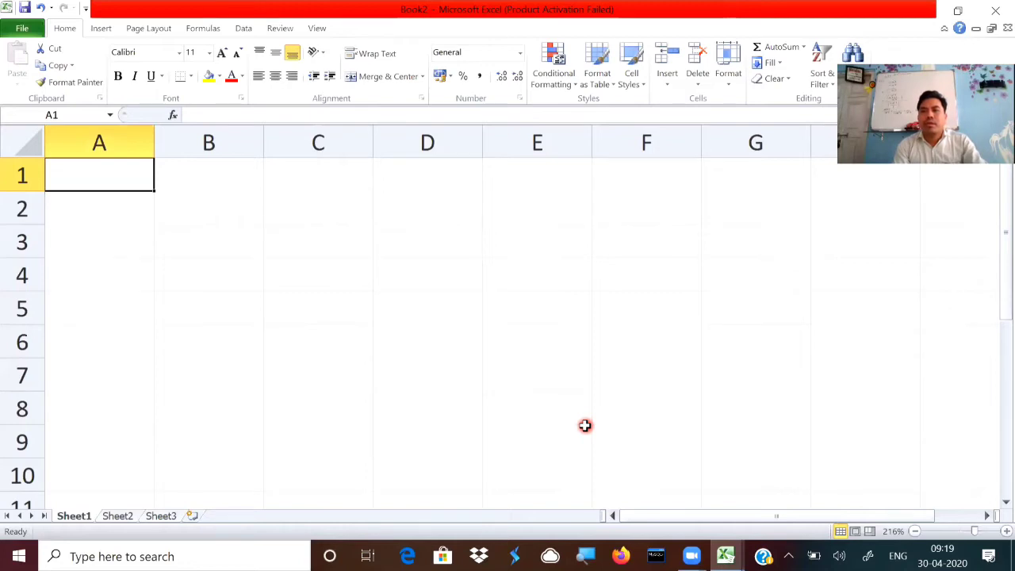
click(927, 15)
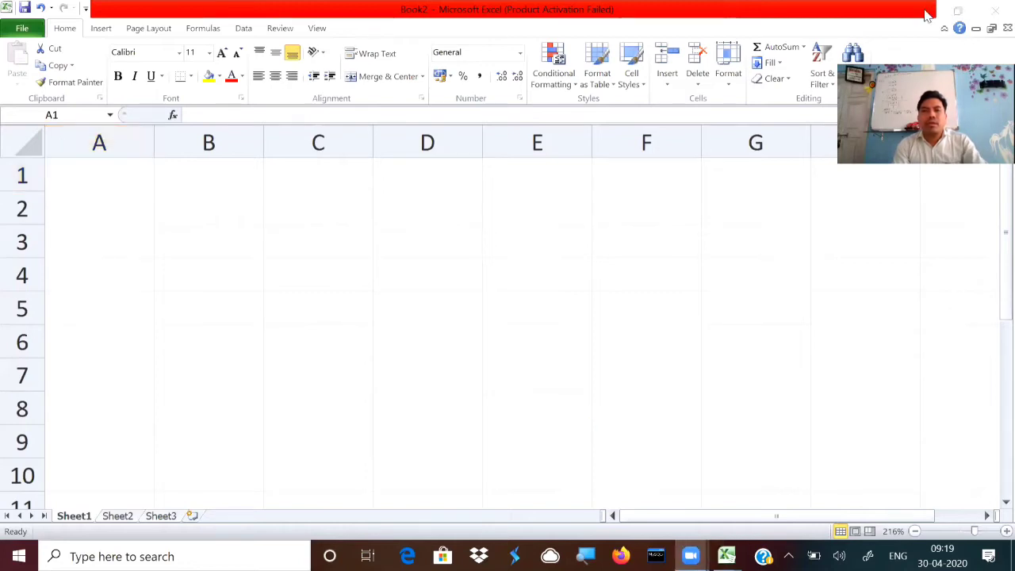
Enter the values 100, 456, 677 and 768 in cells A1 to A4.
click(242, 218)
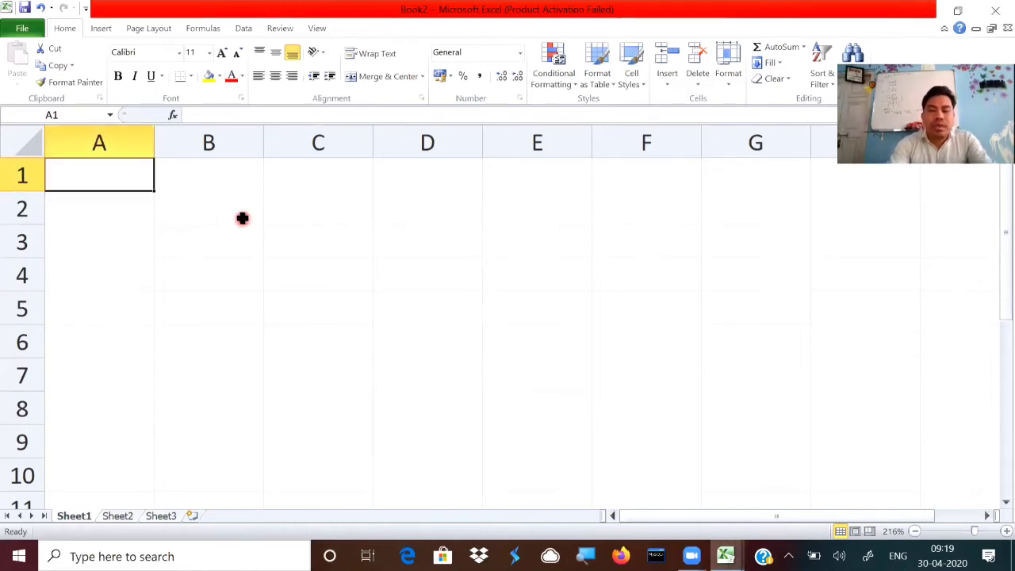
text(100)
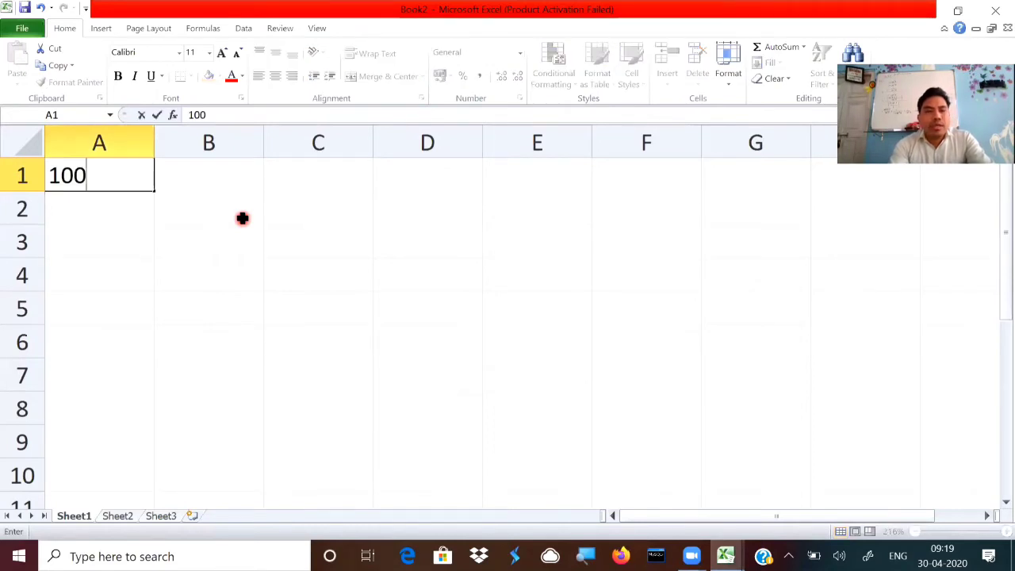
key(Return)
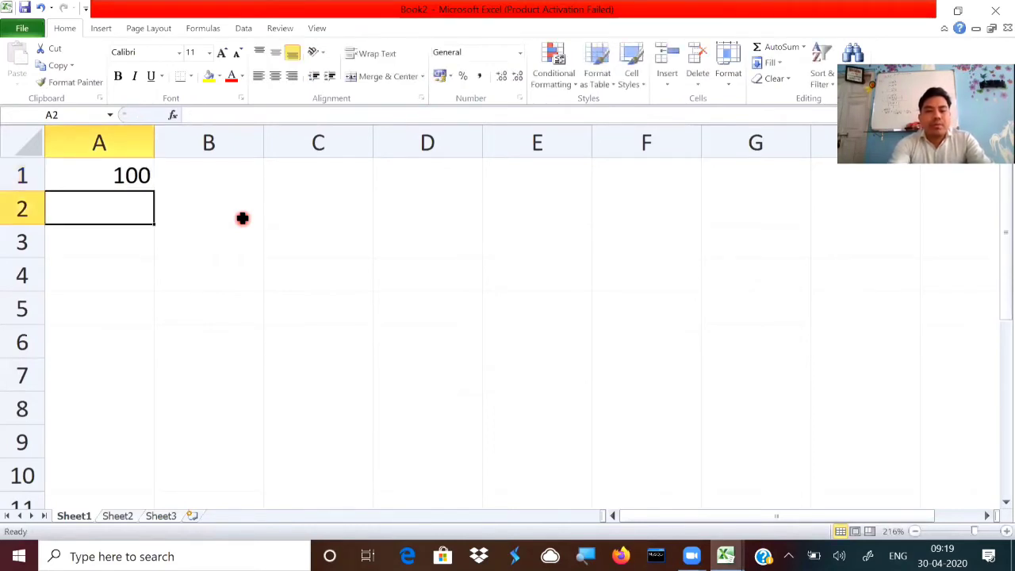
text(456)
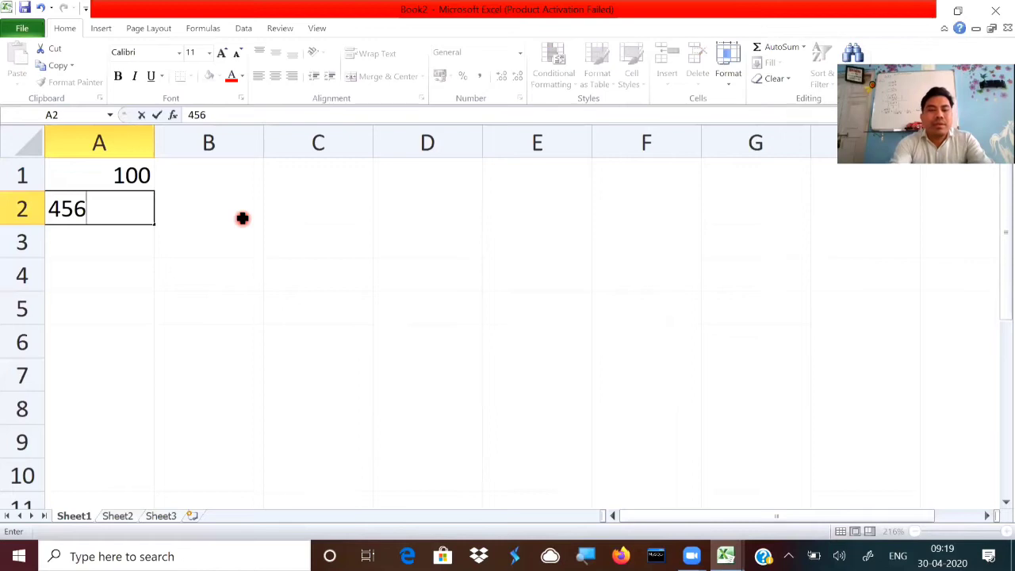
key(Return)
text(677)
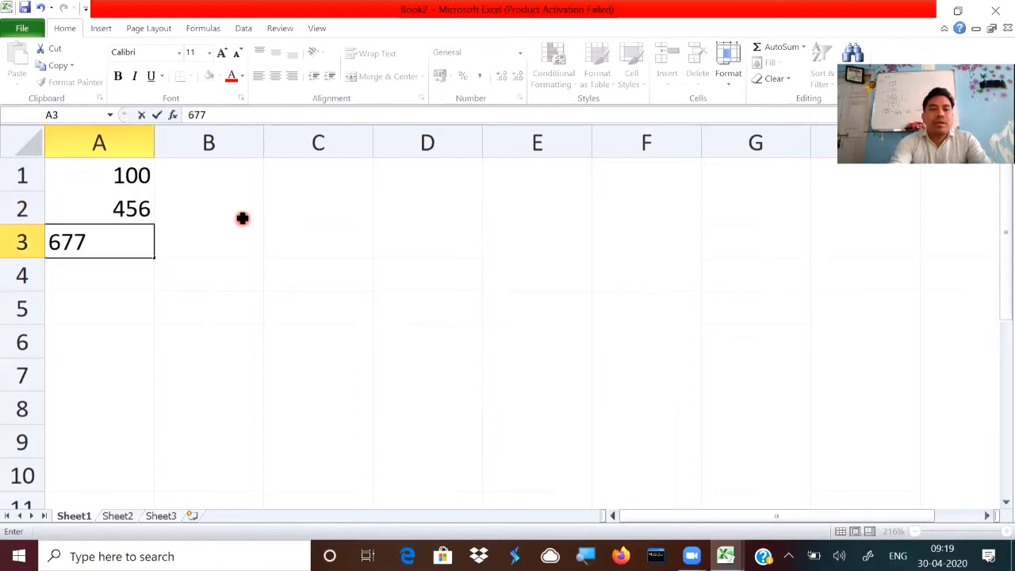
key(Return)
text(76)
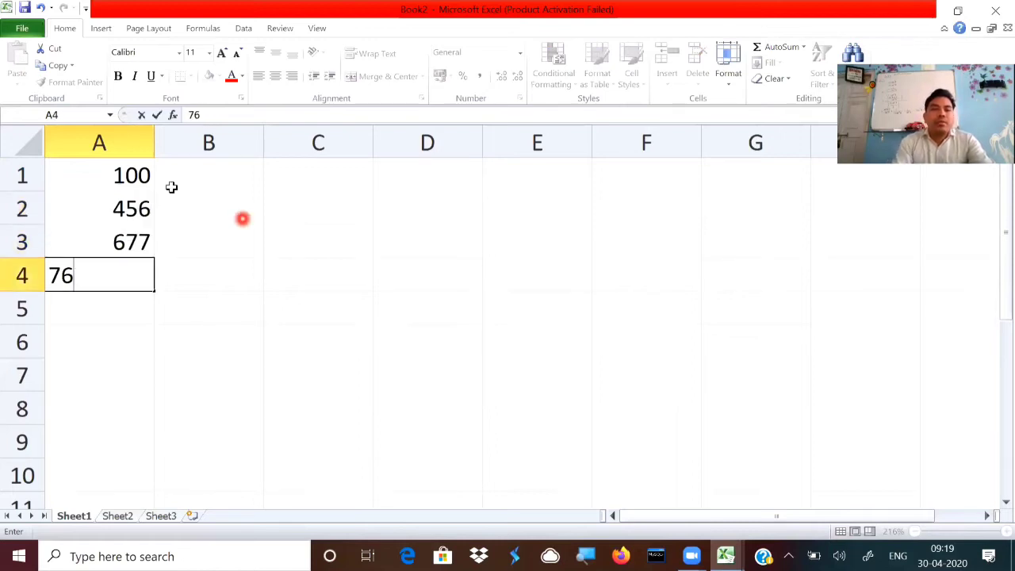
text(8)
key(Return)
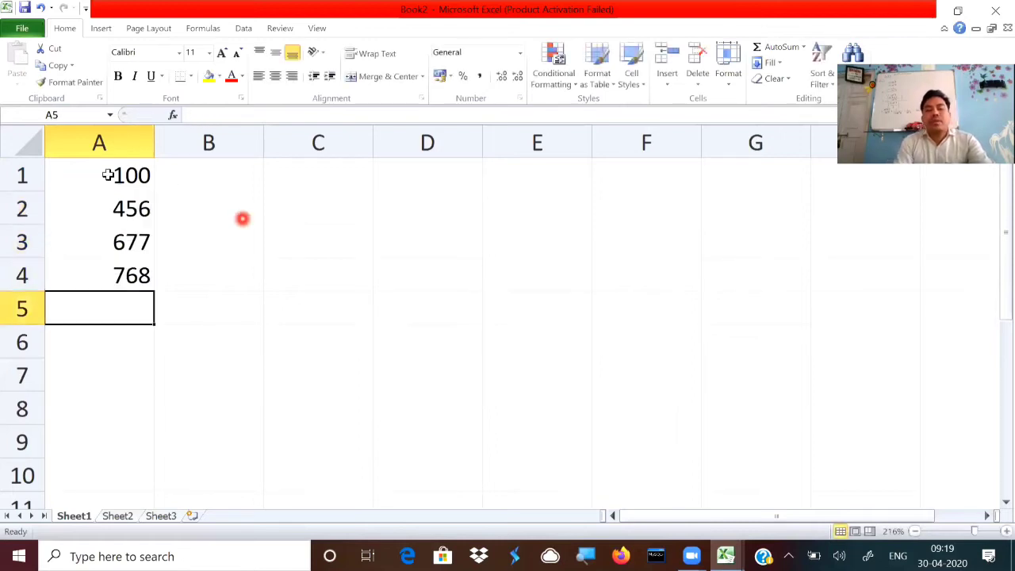
Apply the Percentage number format to the whole of column A.
click(126, 136)
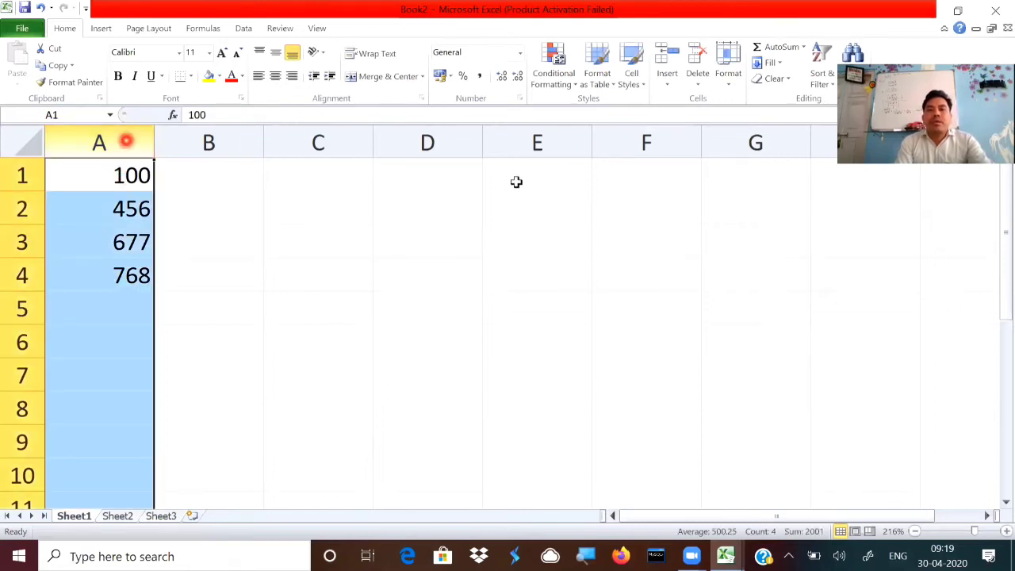
click(522, 55)
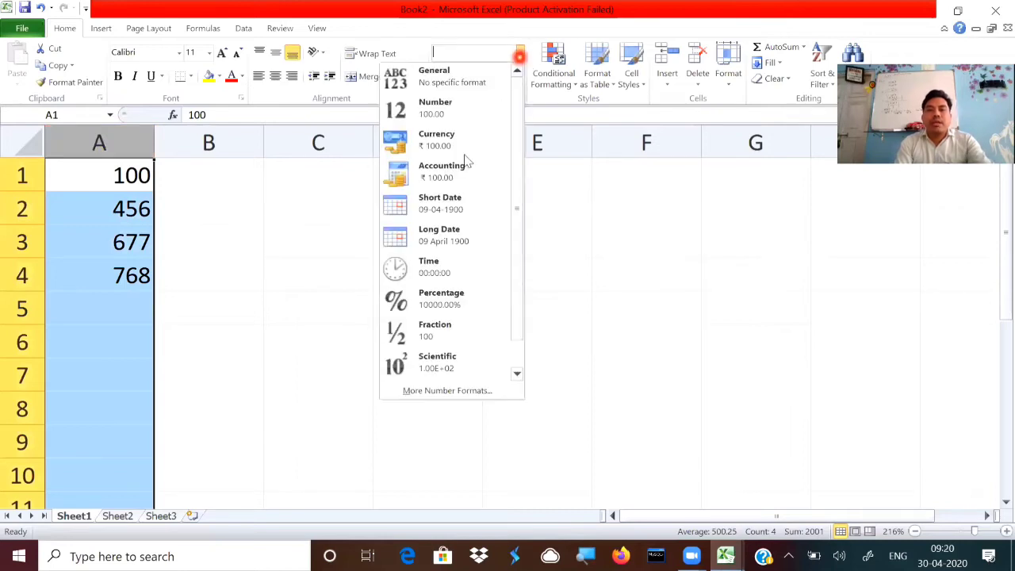
click(479, 301)
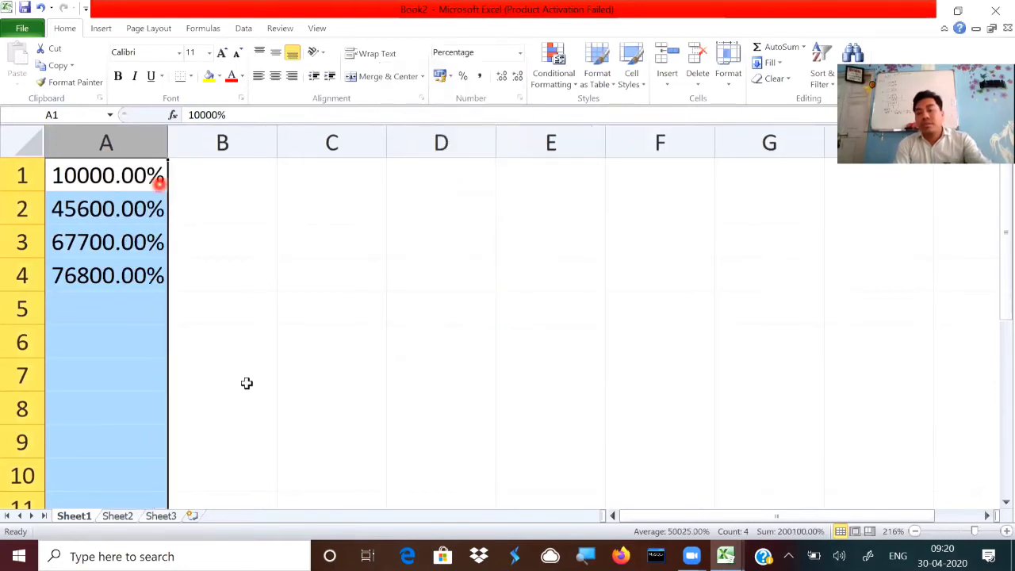
click(284, 496)
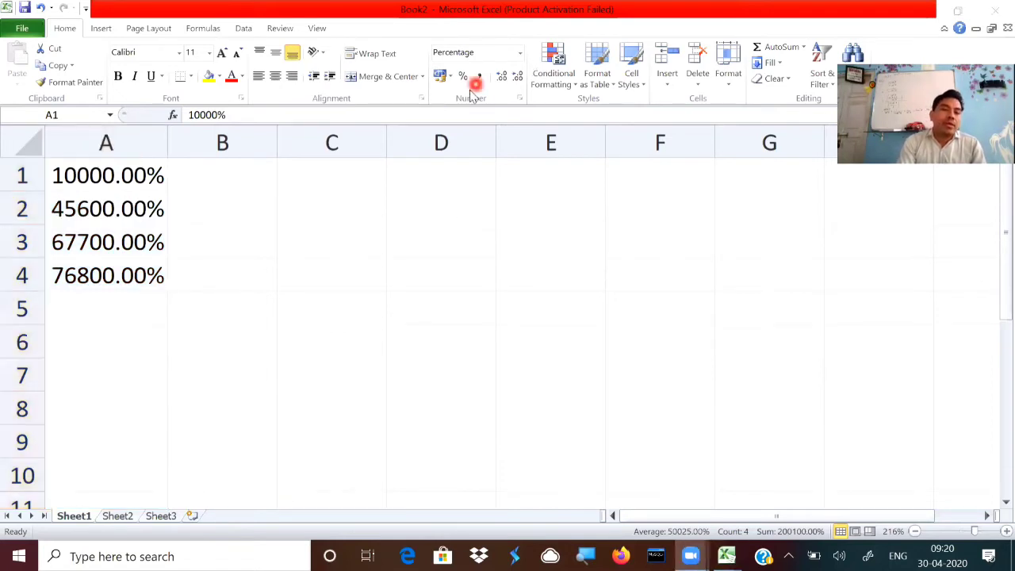
click(390, 206)
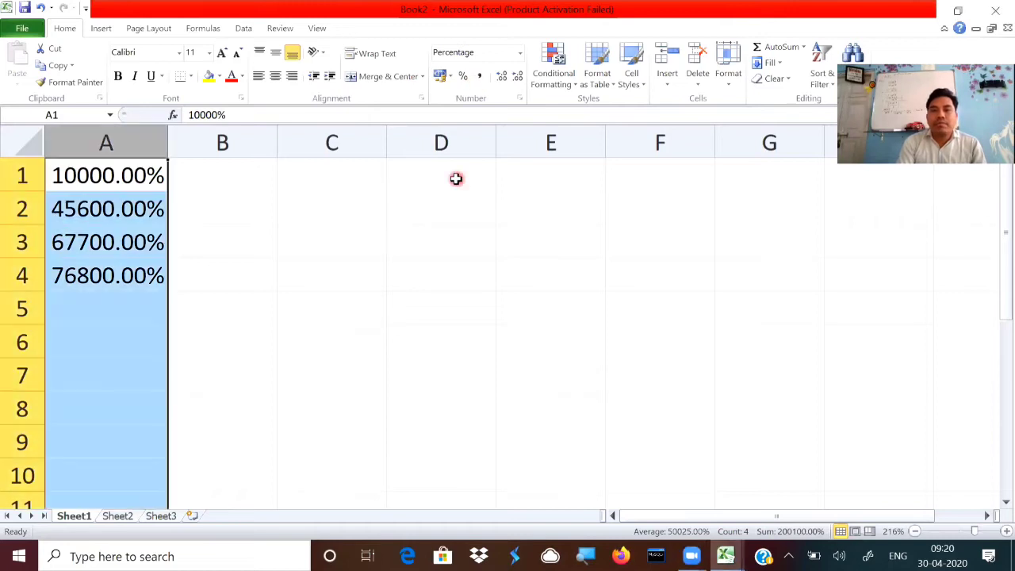
Enter the values 5677, 7878, 7688 and 8767 in cells D1 to D4.
click(455, 179)
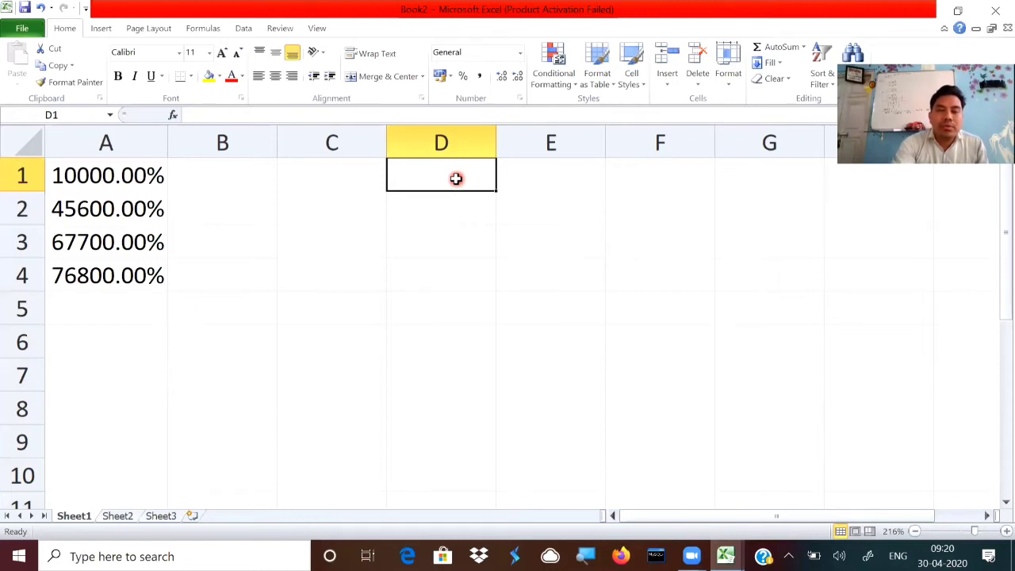
click(456, 179)
text(5)
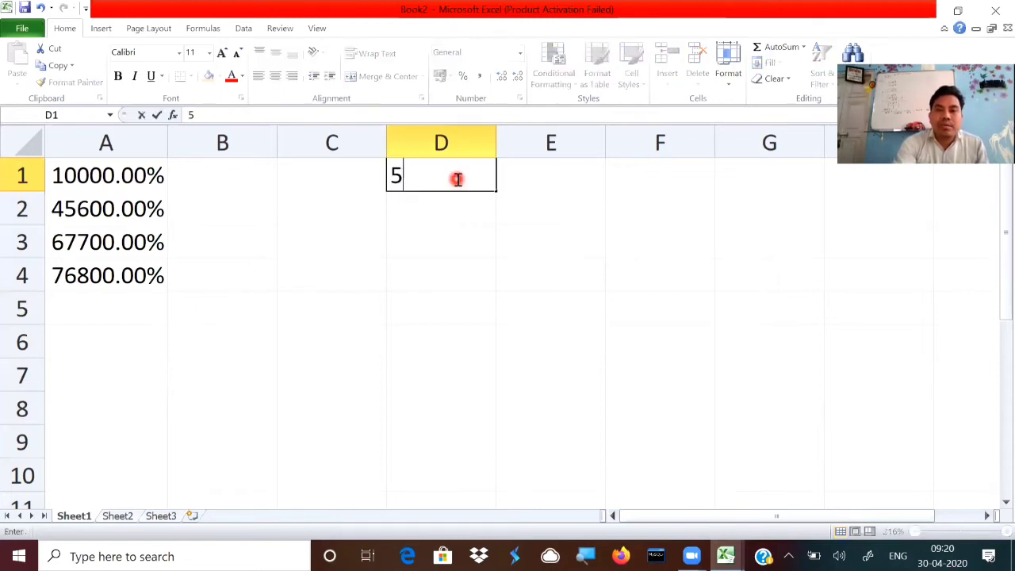
text(677)
key(Return)
text(7)
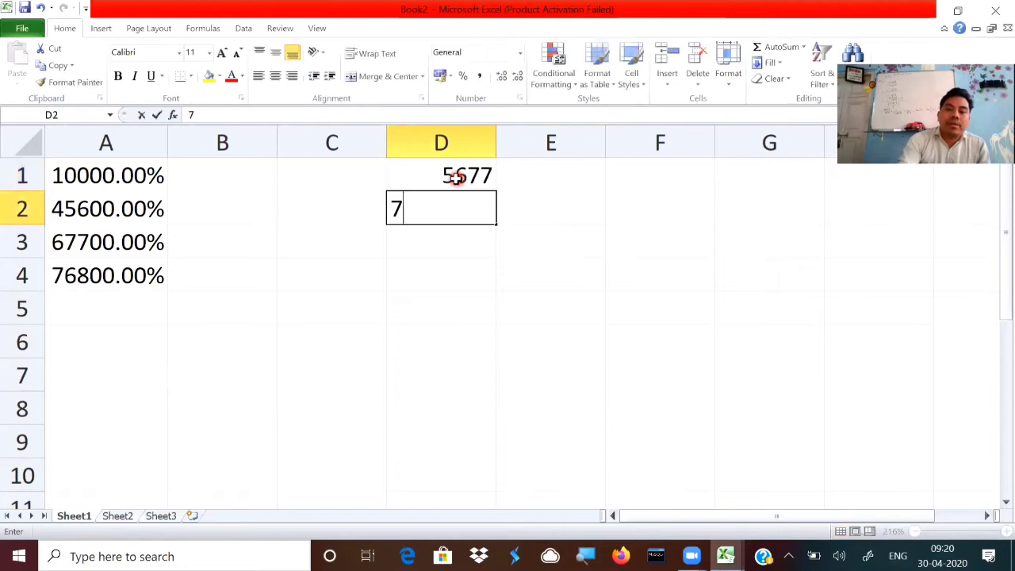
text(878)
key(Return)
text(7688)
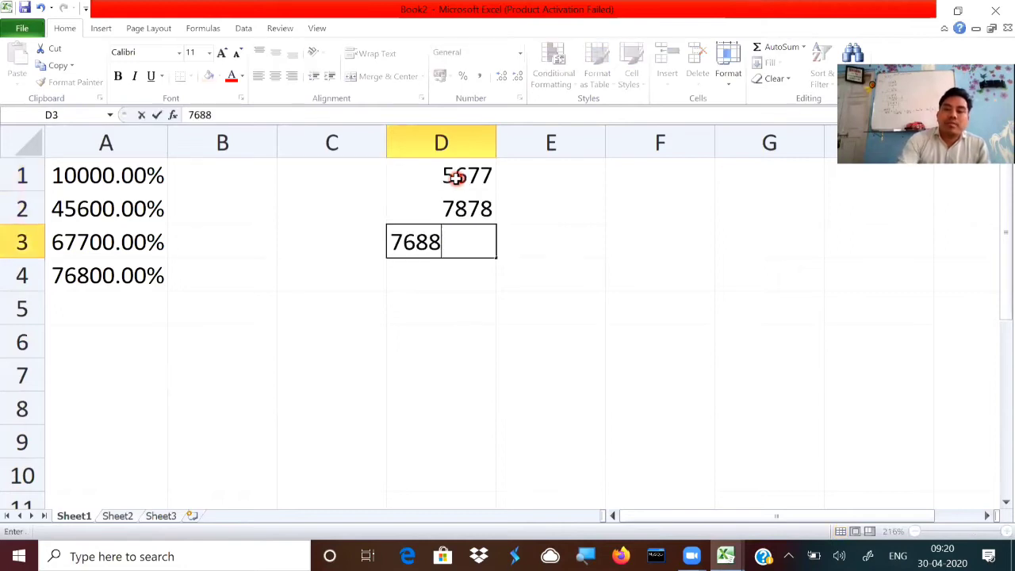
key(Return)
text(8767)
key(Return)
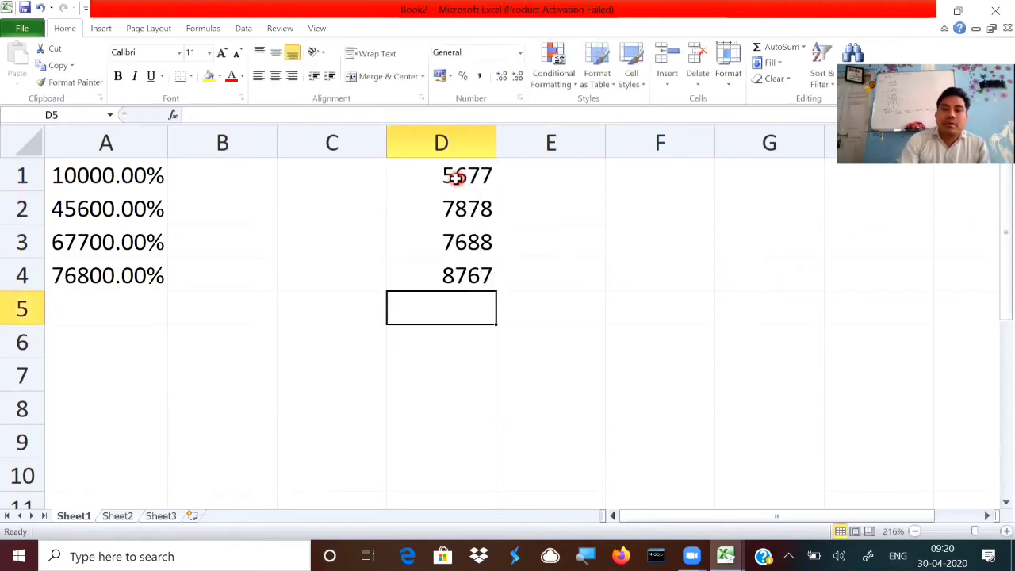
Apply the Currency number format to the whole of column D.
click(466, 132)
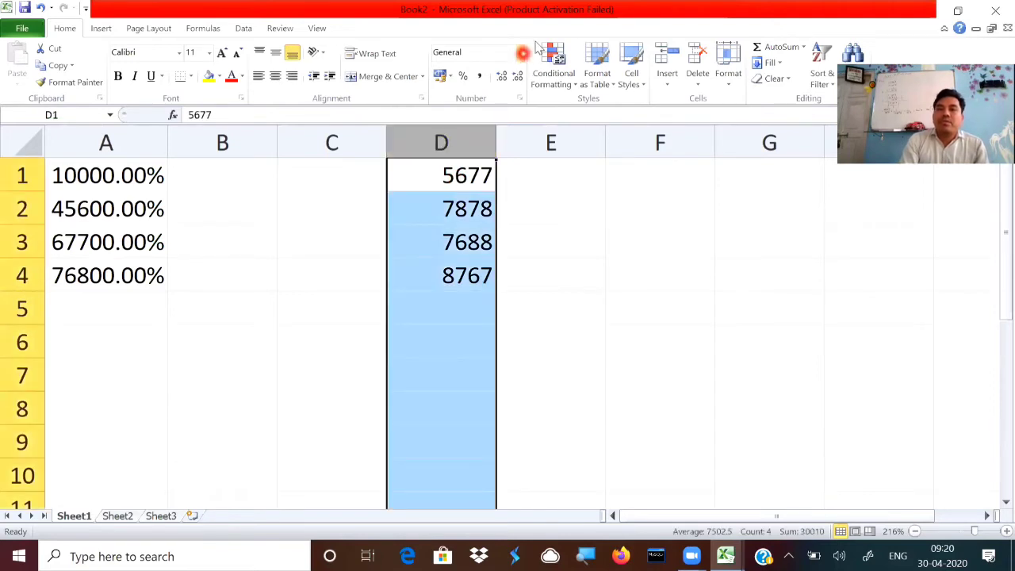
click(522, 54)
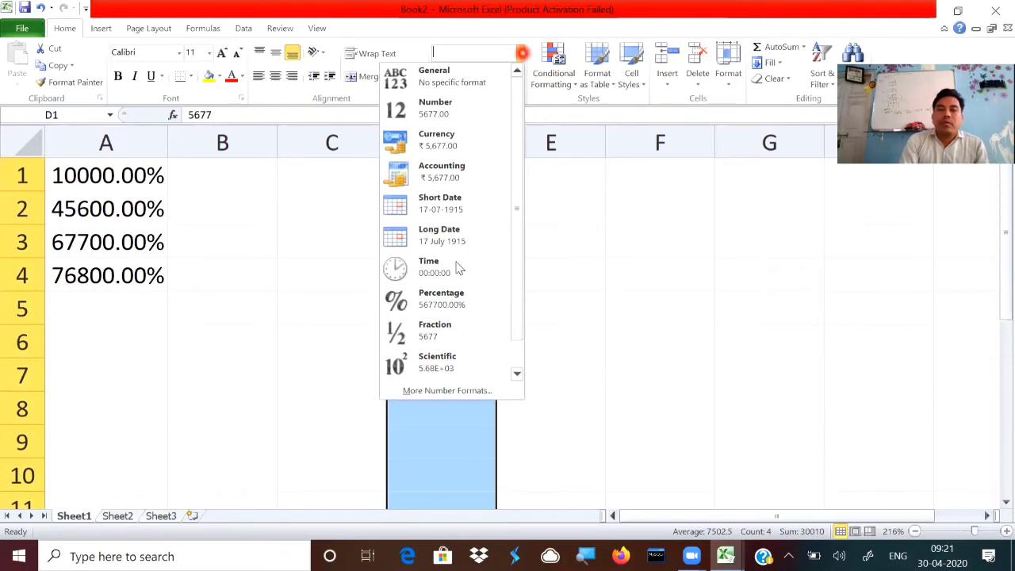
click(467, 138)
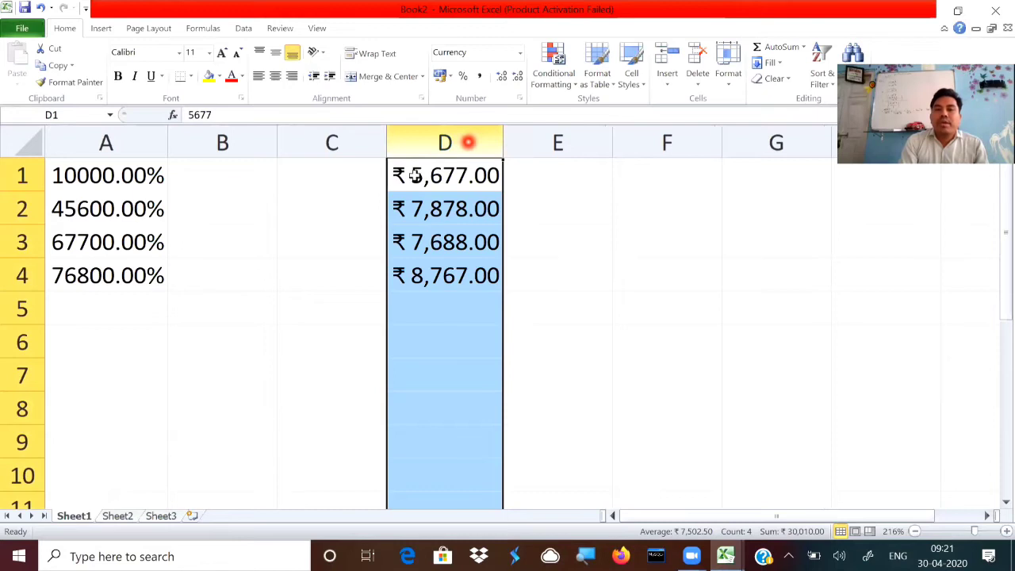
Examine the list of available number formats, from General to Scientific, with empty cell F4 selected.
click(621, 272)
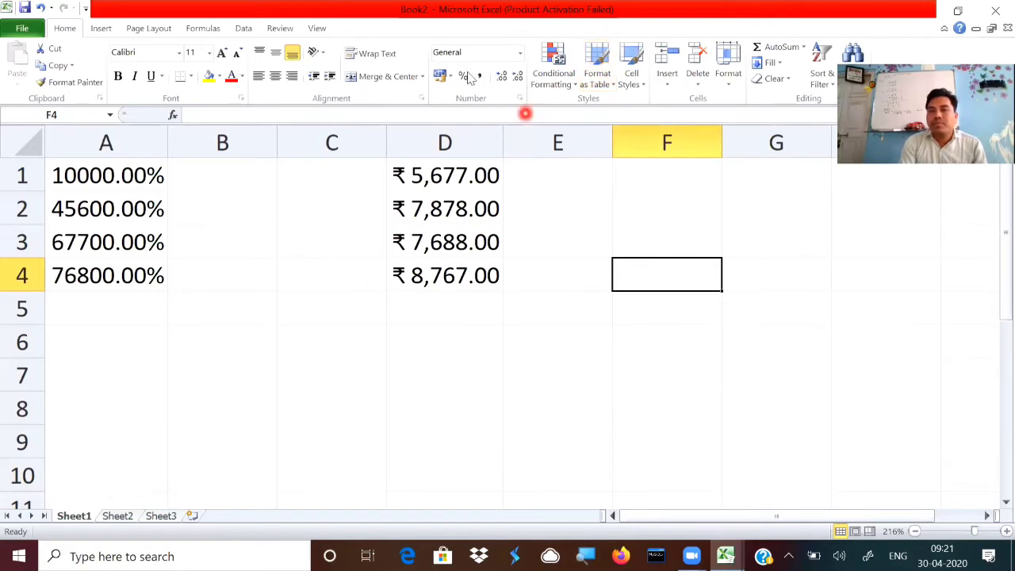
click(518, 54)
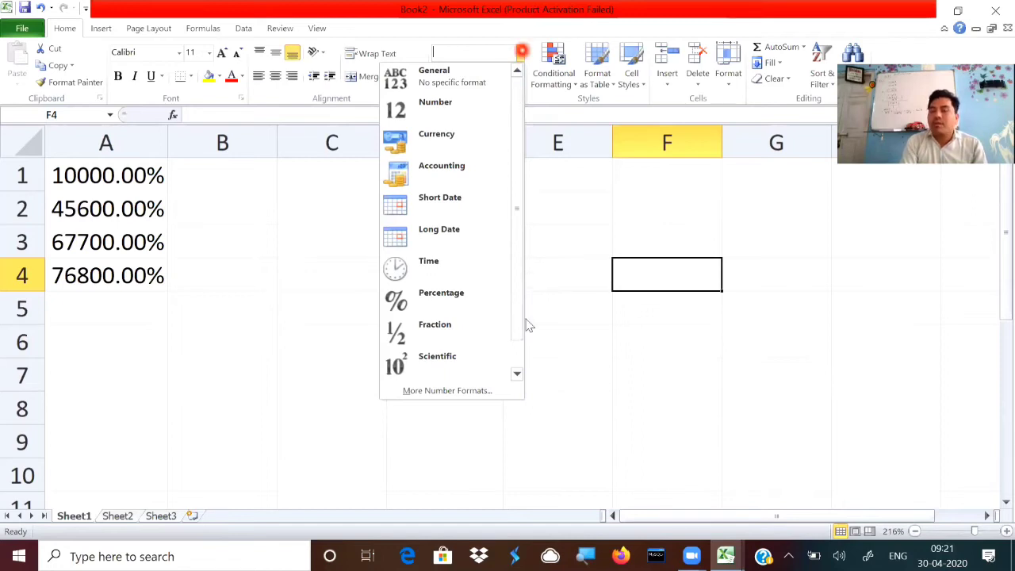
drag(515, 233, 508, 117)
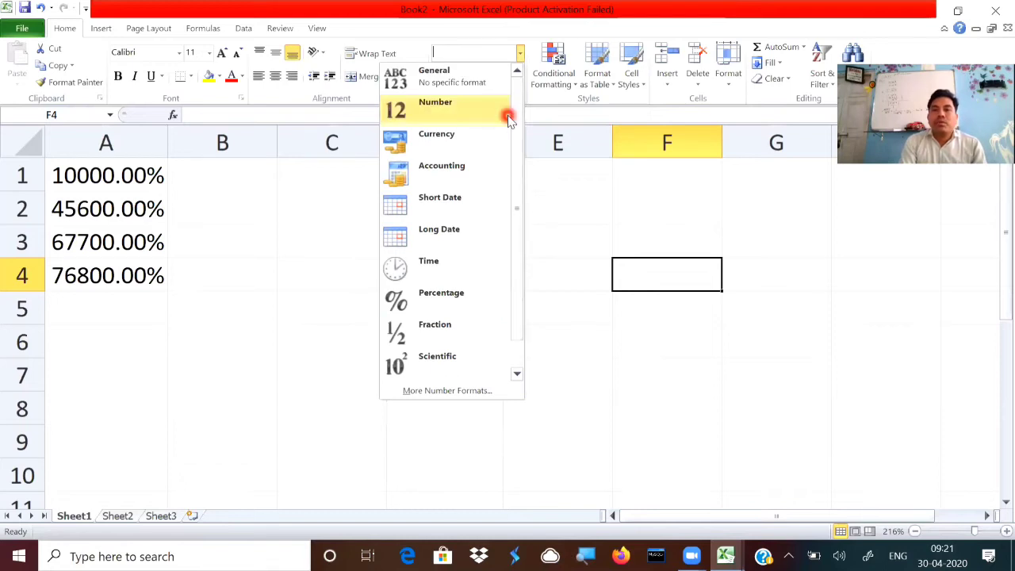
click(489, 325)
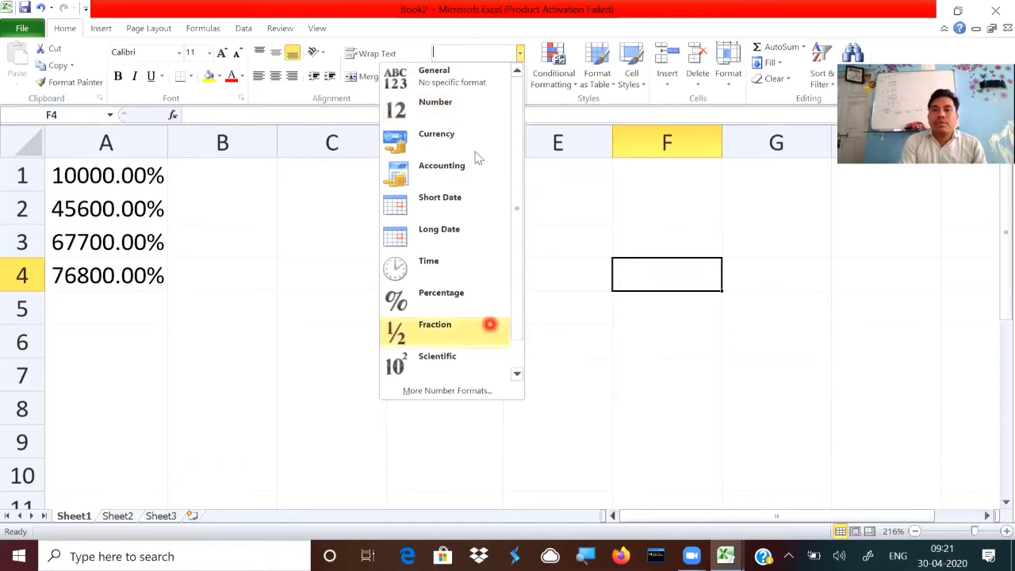
click(465, 85)
click(451, 356)
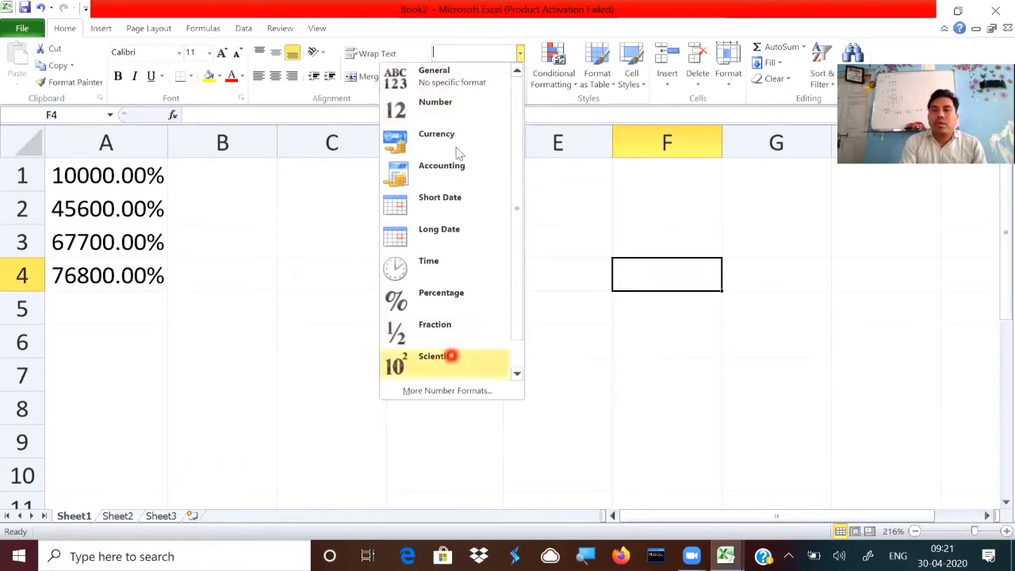
click(453, 129)
click(466, 74)
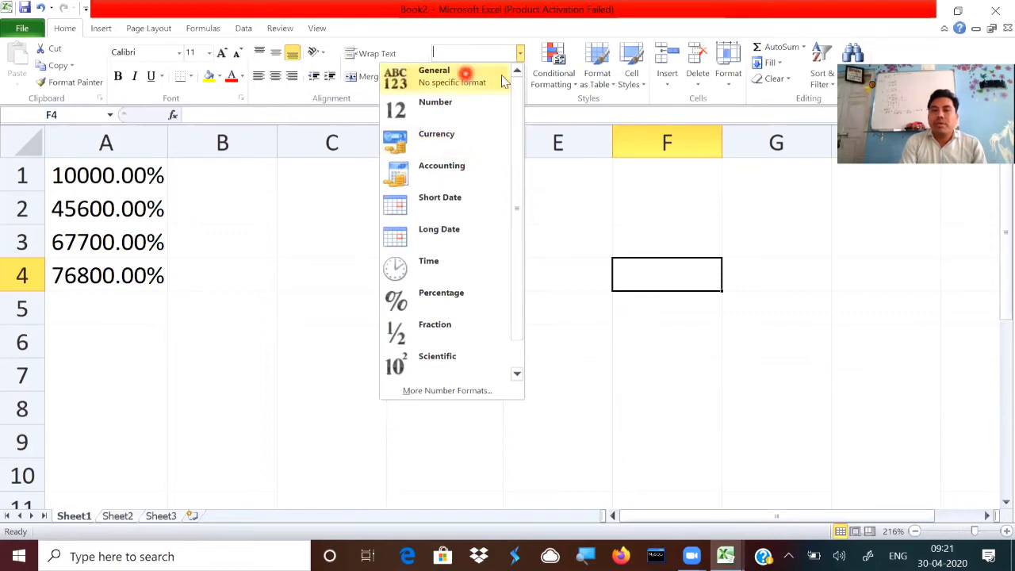
click(520, 57)
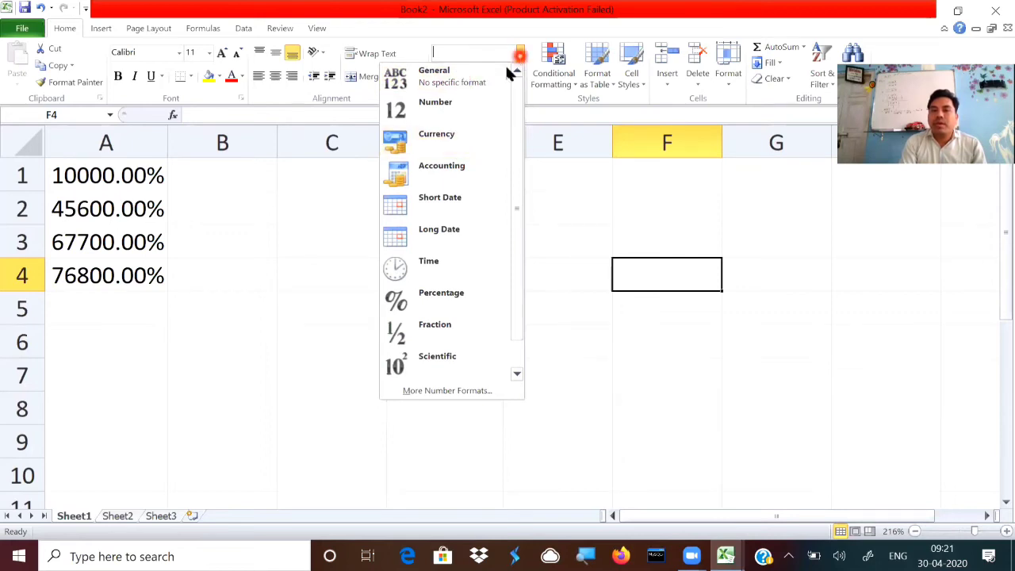
click(458, 98)
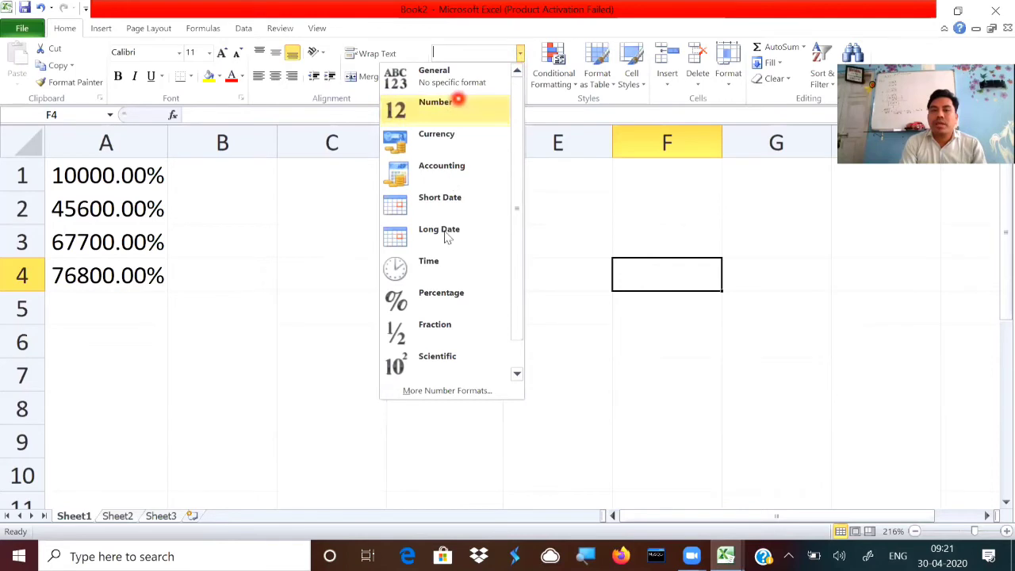
click(450, 208)
click(443, 138)
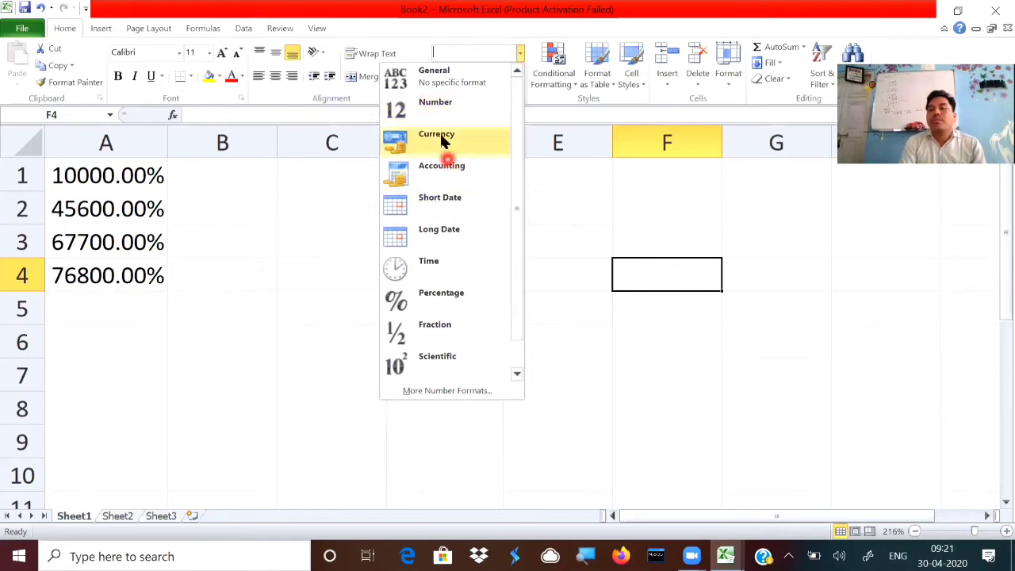
click(445, 264)
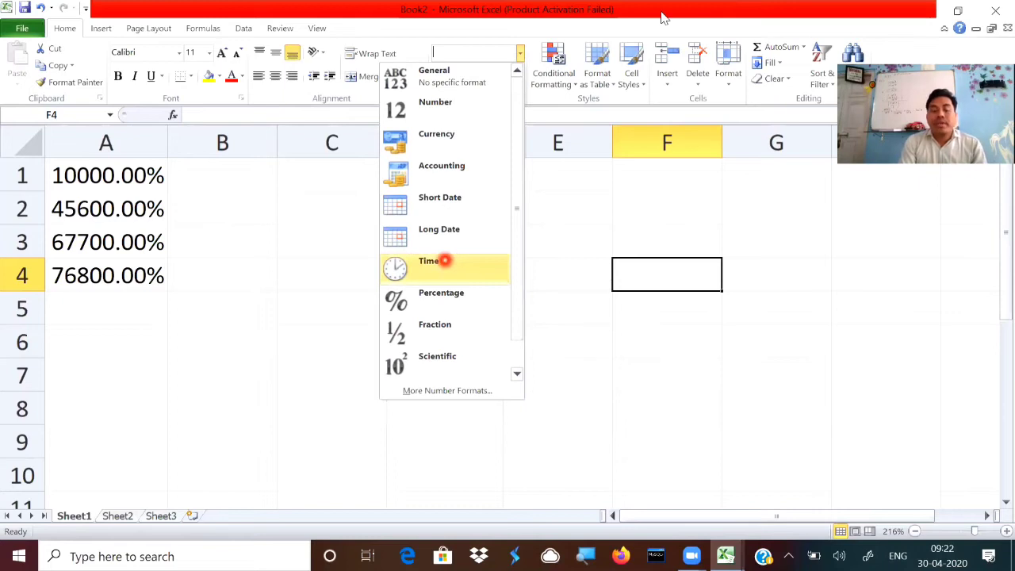
click(609, 93)
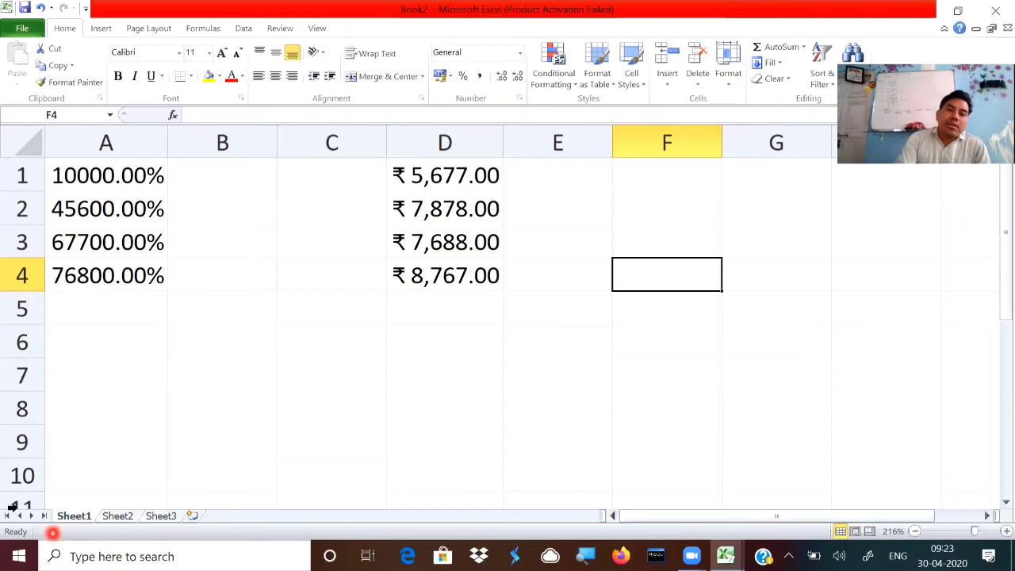
Apply a thick box border to cell C5.
click(336, 317)
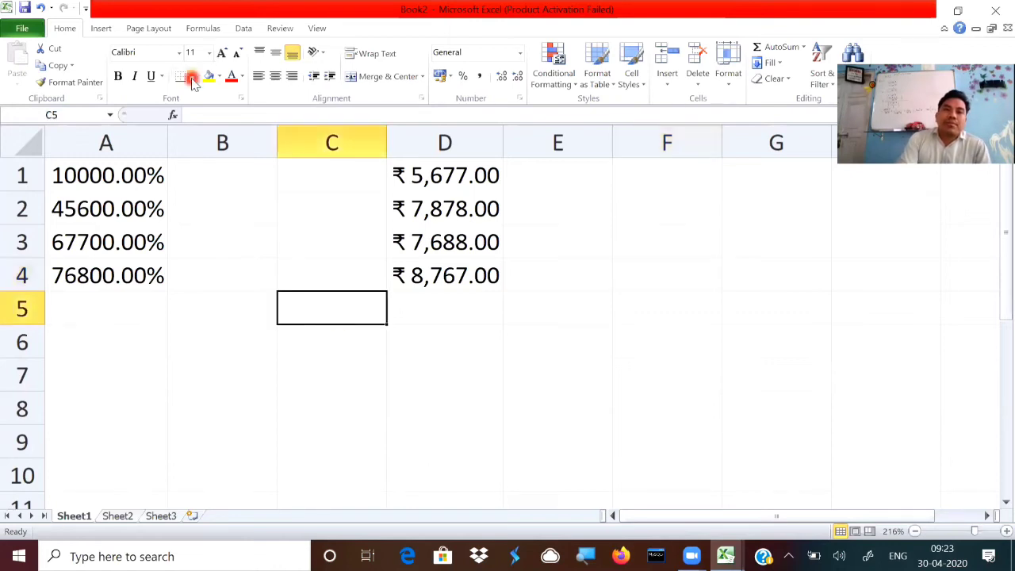
click(191, 77)
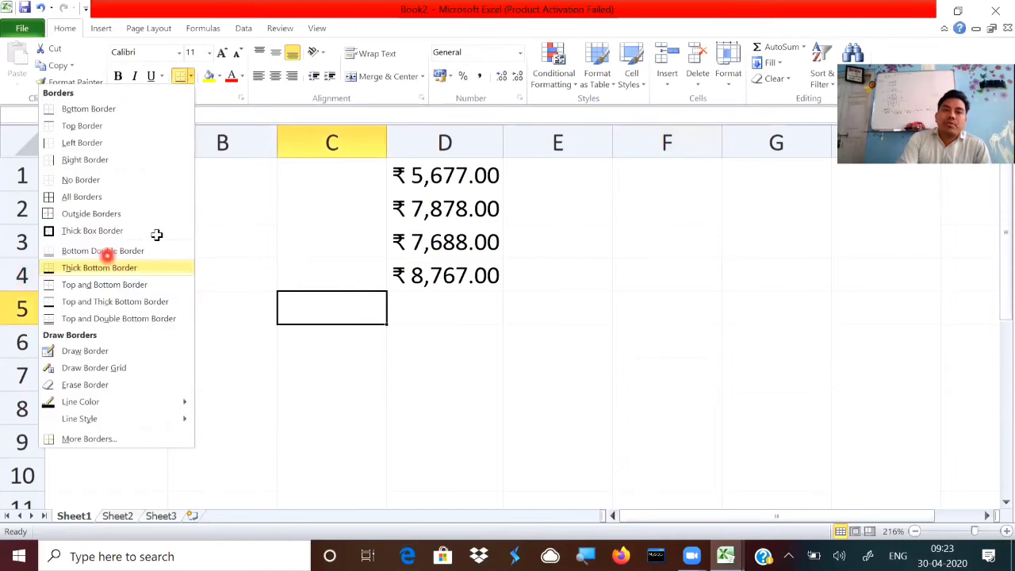
click(426, 383)
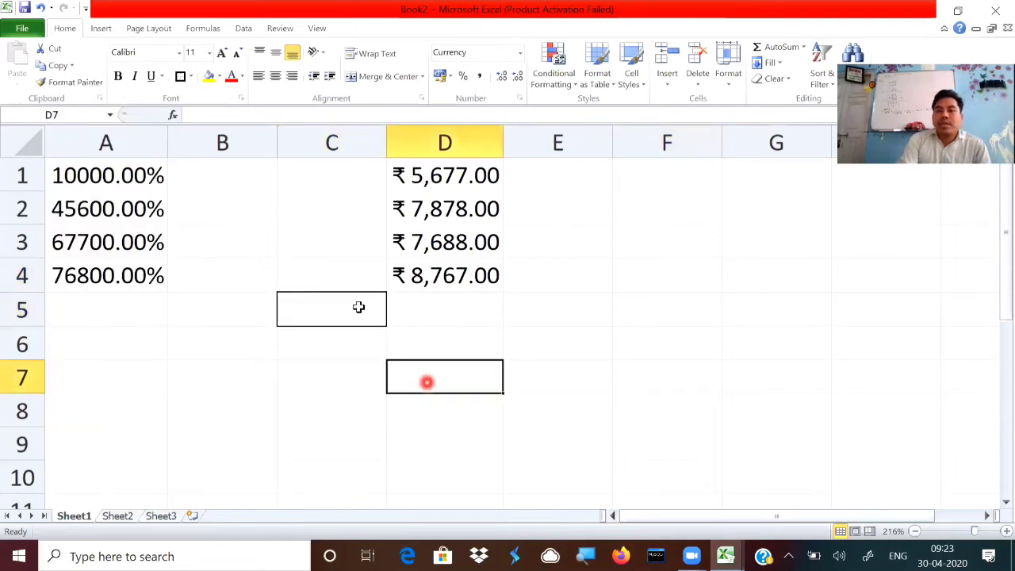
Fill the bordered cell C5 across row 5 to F5 so each cell gets the same border.
click(358, 308)
drag(387, 325, 711, 326)
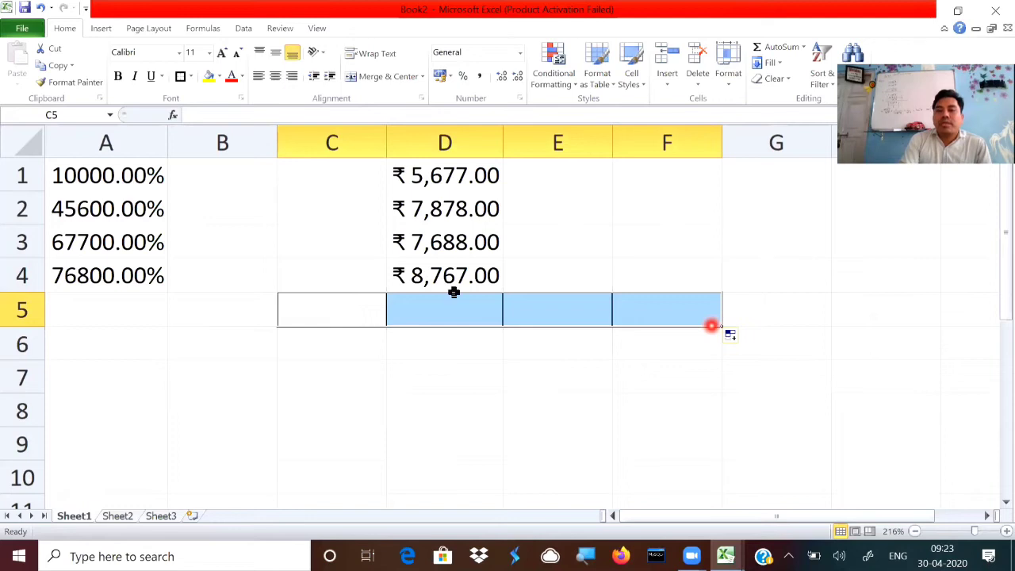
click(377, 301)
click(453, 292)
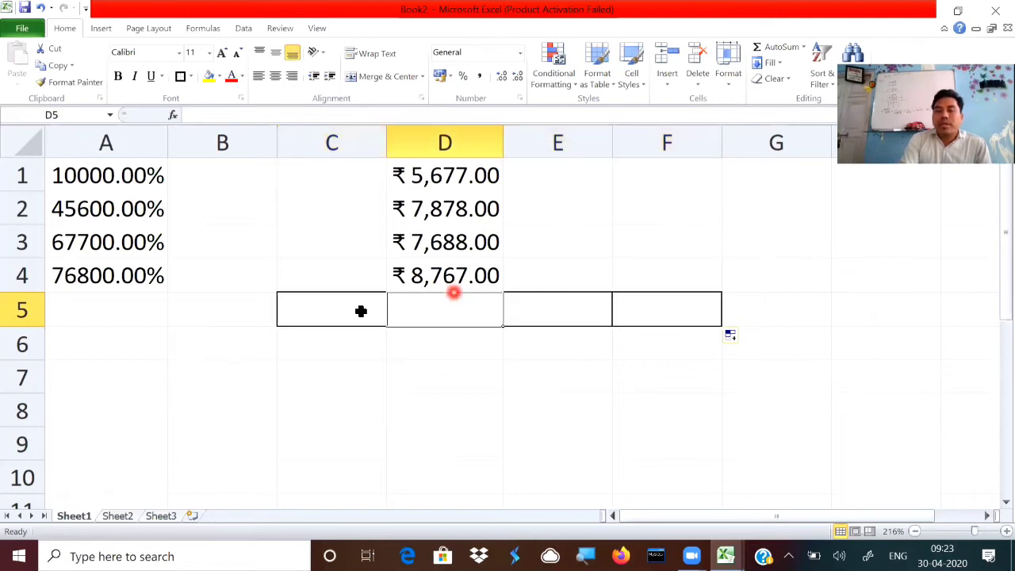
click(541, 307)
click(358, 311)
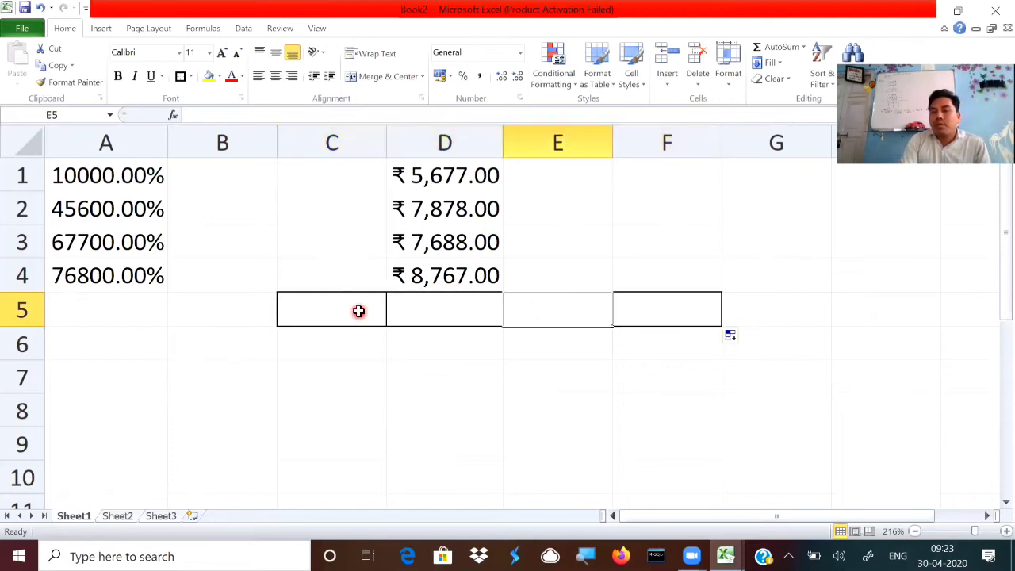
click(435, 309)
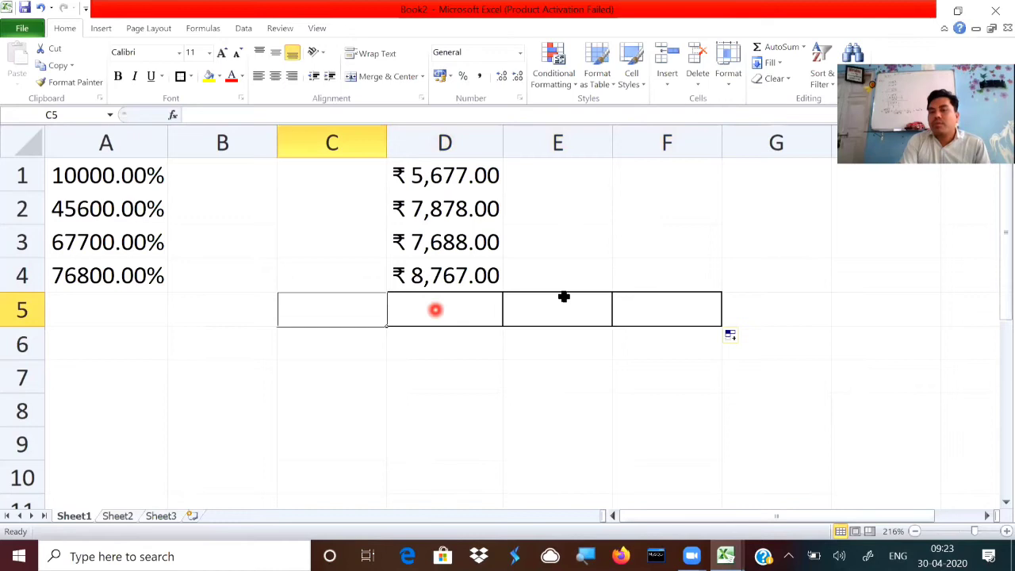
click(674, 296)
Merge and center the bordered cells C5 to F5 into one cell.
drag(353, 313, 621, 307)
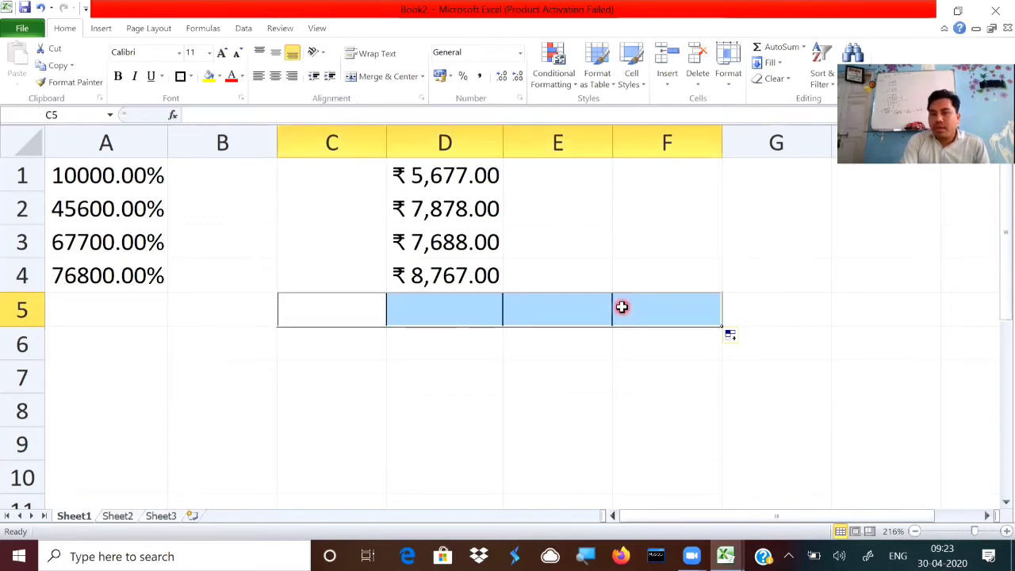
click(347, 114)
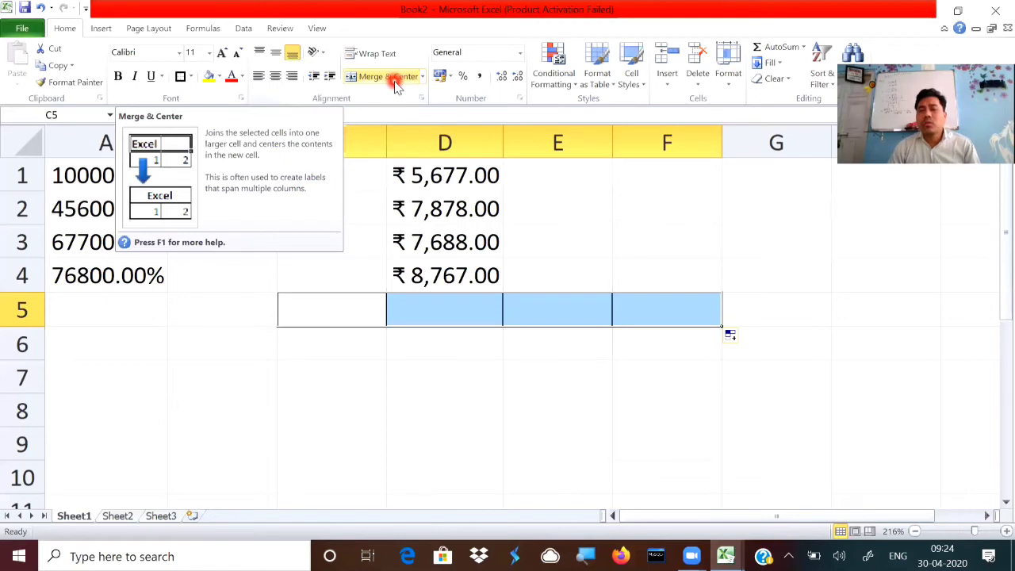
click(388, 77)
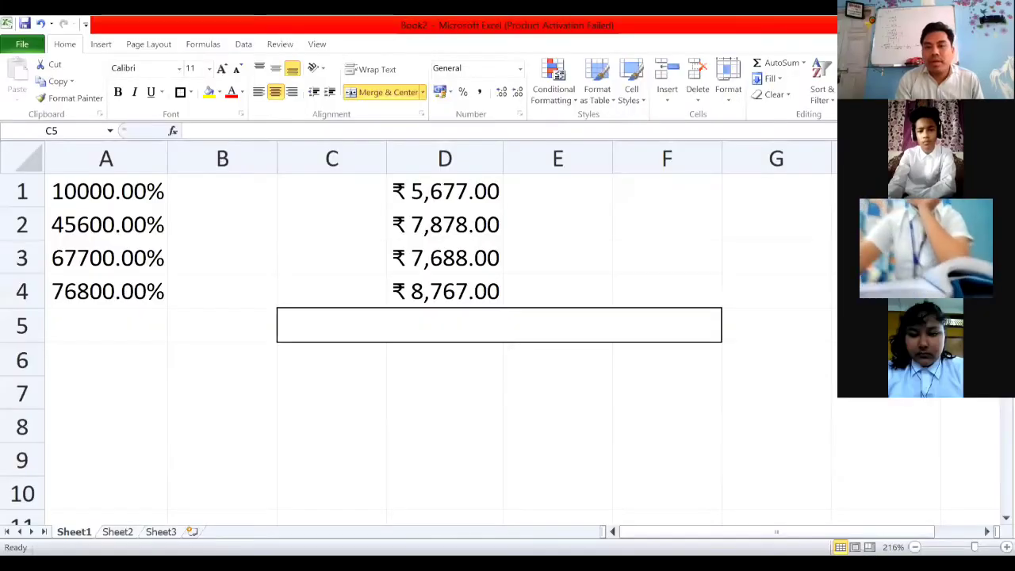
click(491, 324)
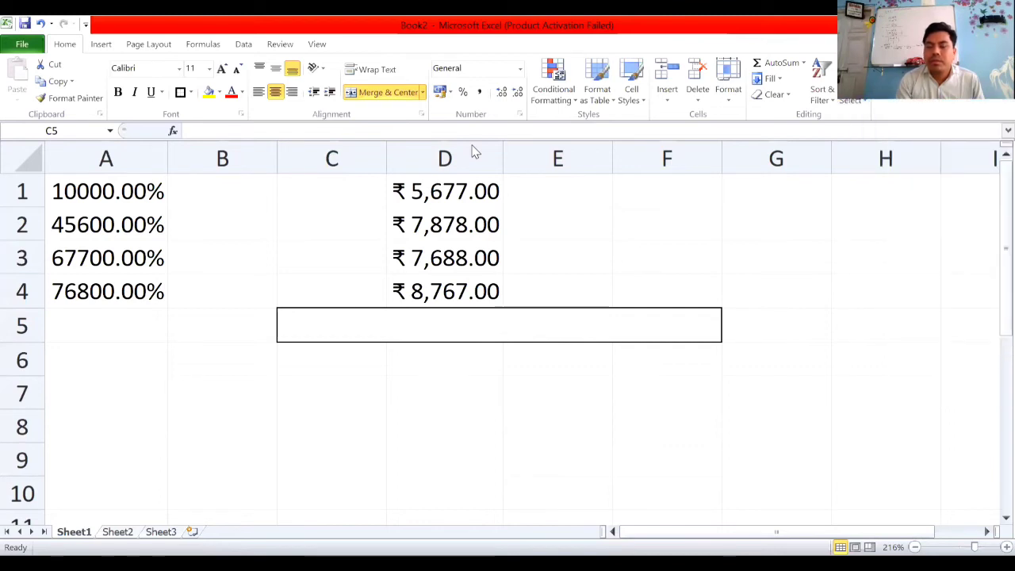
click(381, 333)
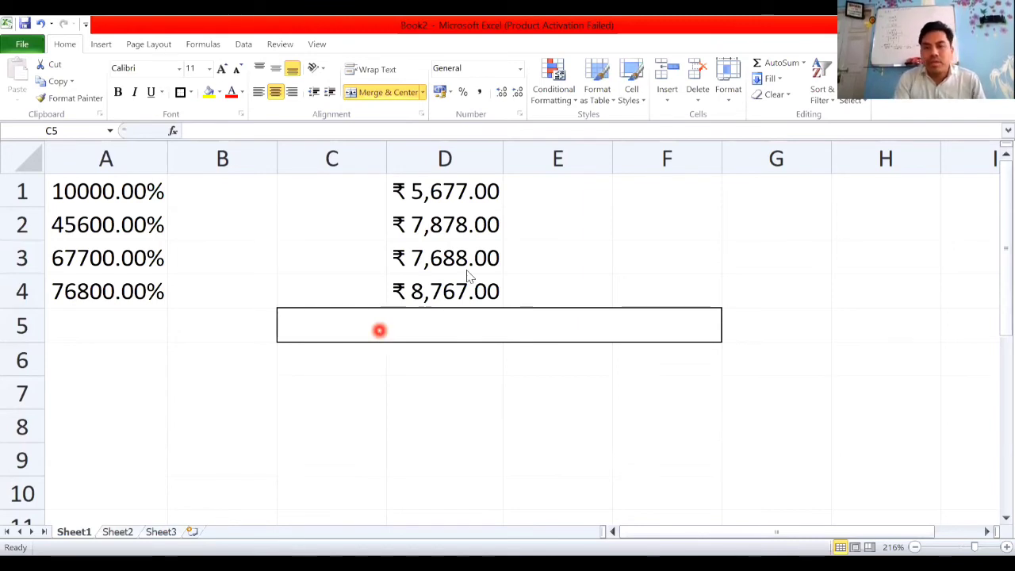
Make the currency value in cell D1 bold.
click(459, 191)
click(460, 191)
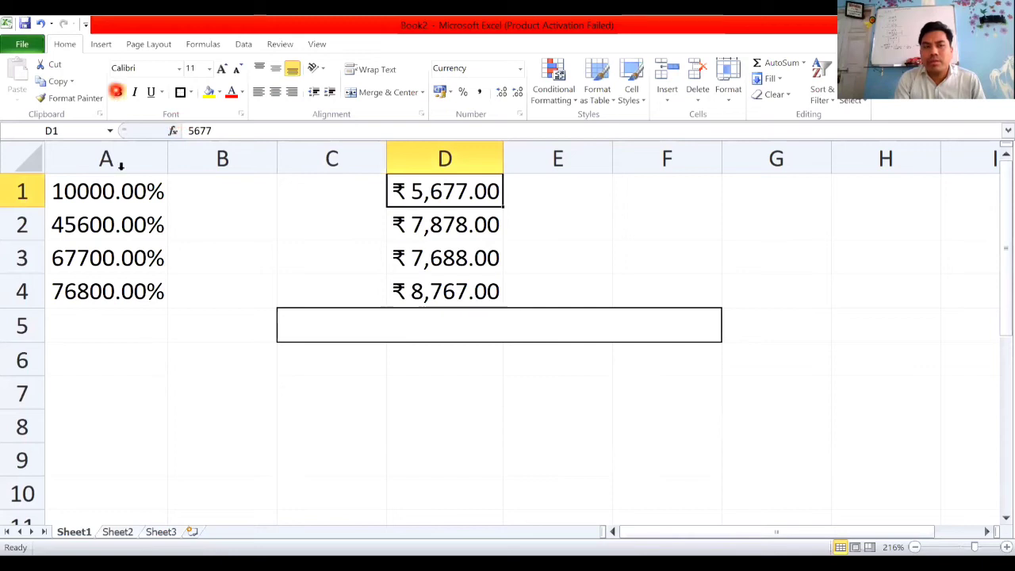
click(118, 93)
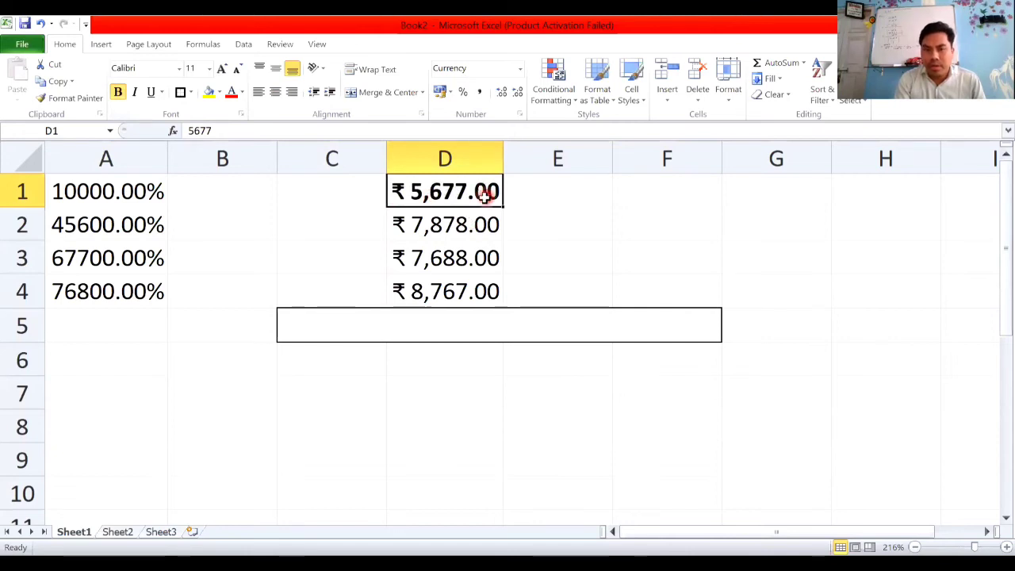
click(589, 339)
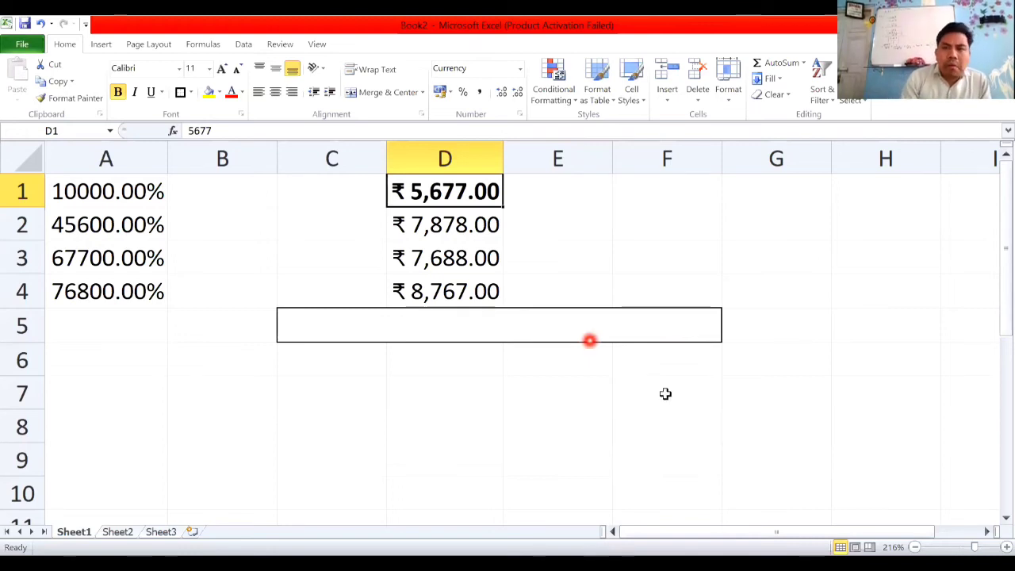
click(680, 239)
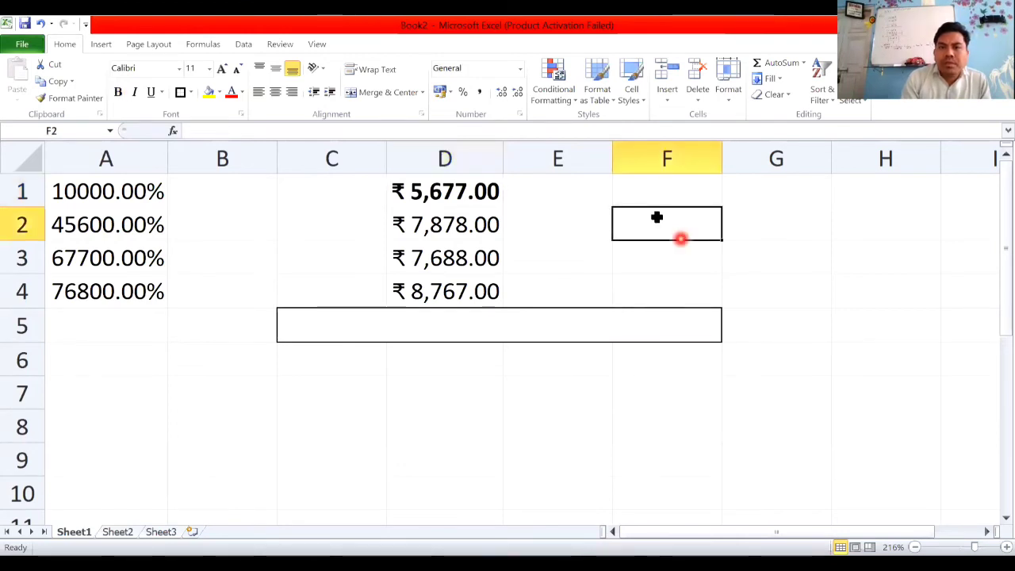
click(677, 227)
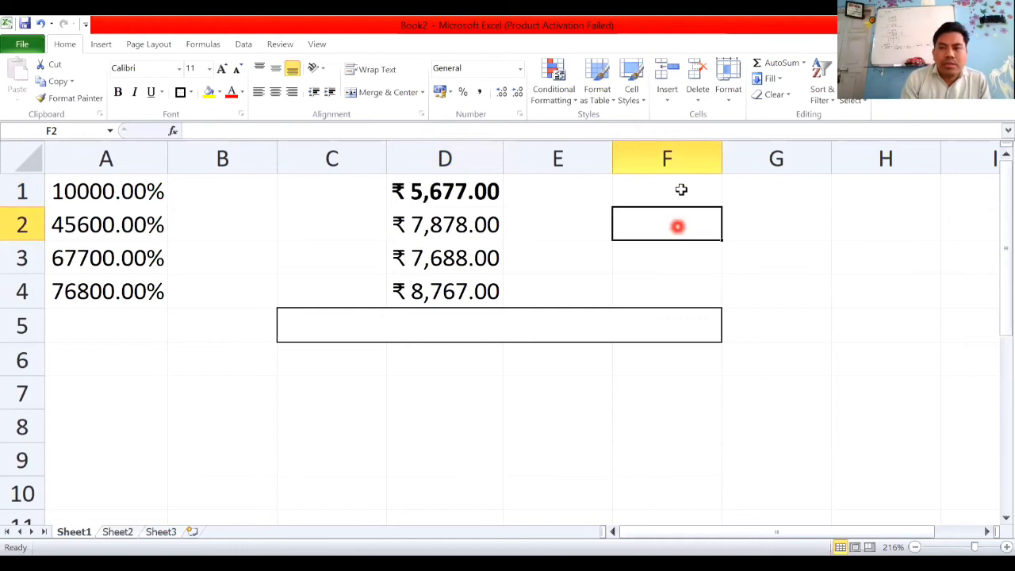
click(680, 191)
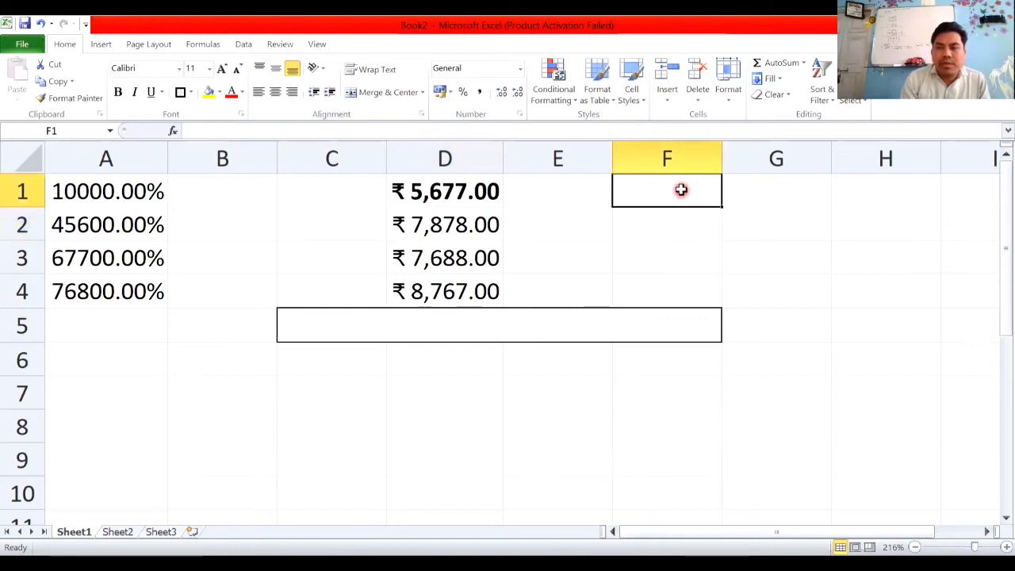
click(675, 233)
click(676, 272)
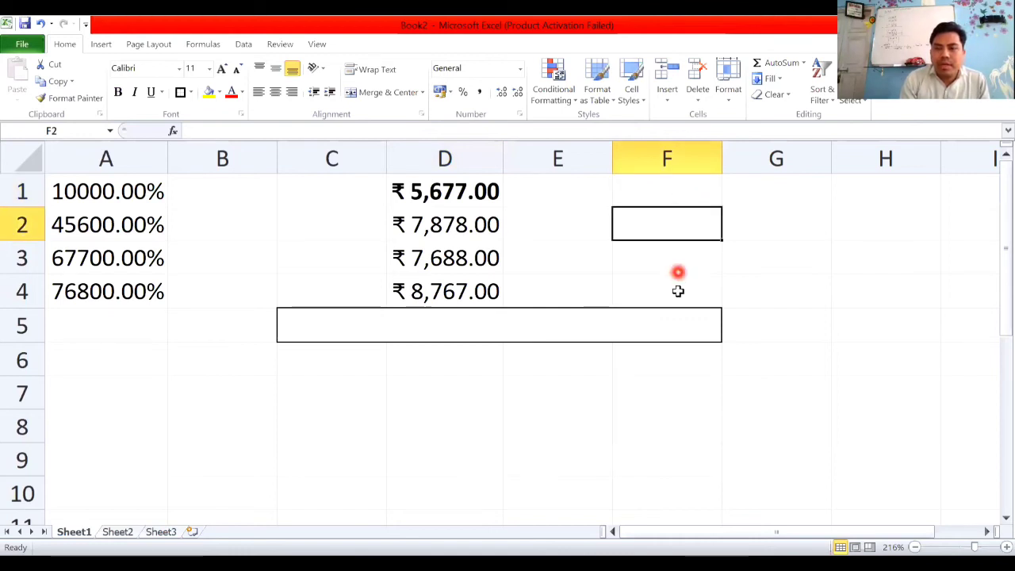
click(674, 290)
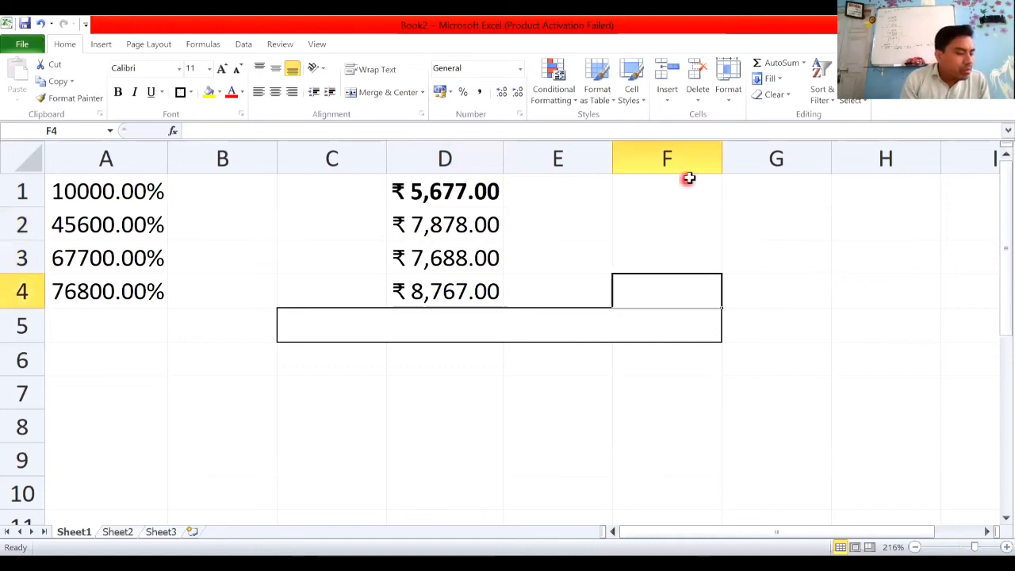
click(676, 204)
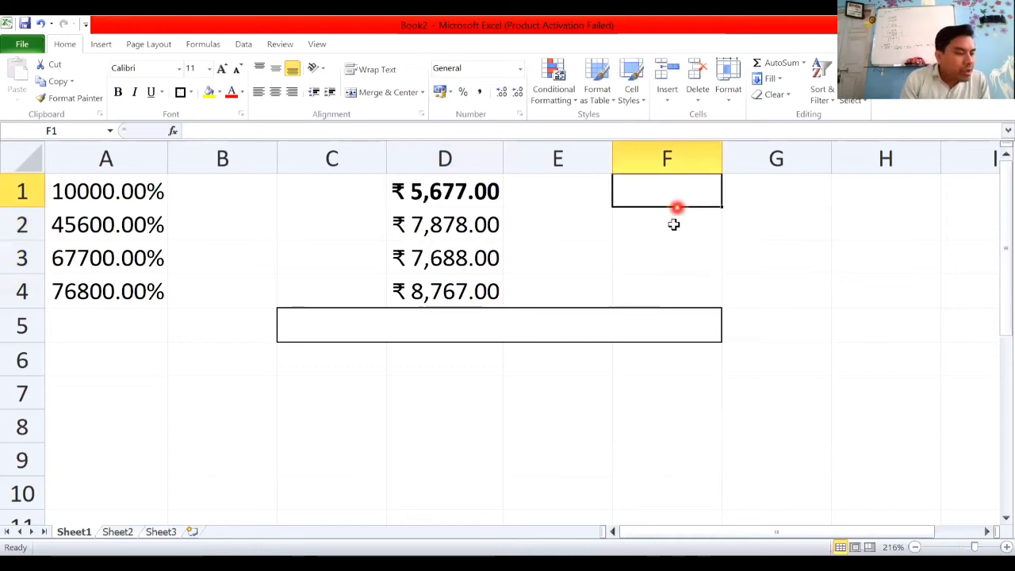
Enter km2 in cell F2 and select only its character 2 within the cell.
click(673, 224)
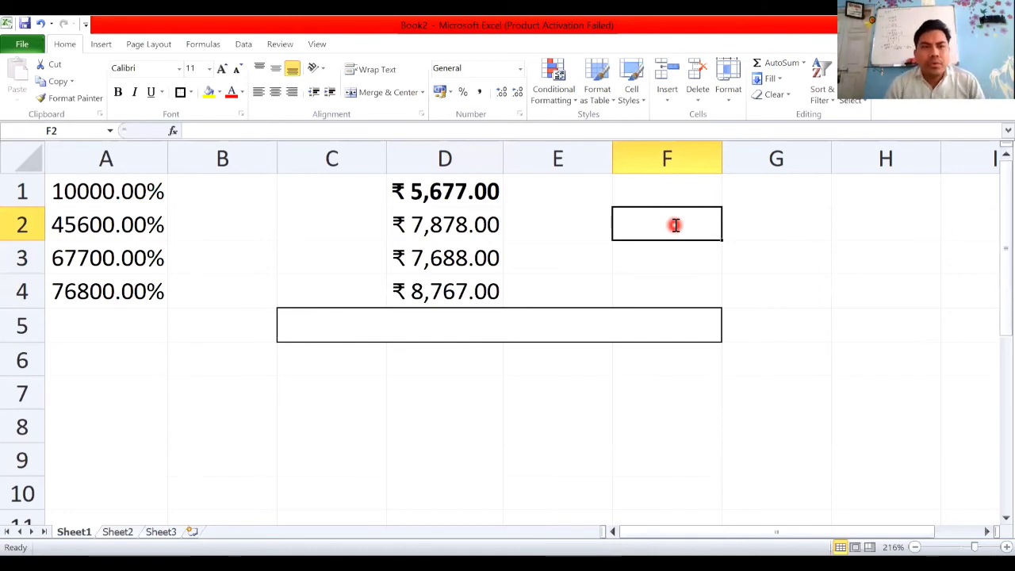
text(km2)
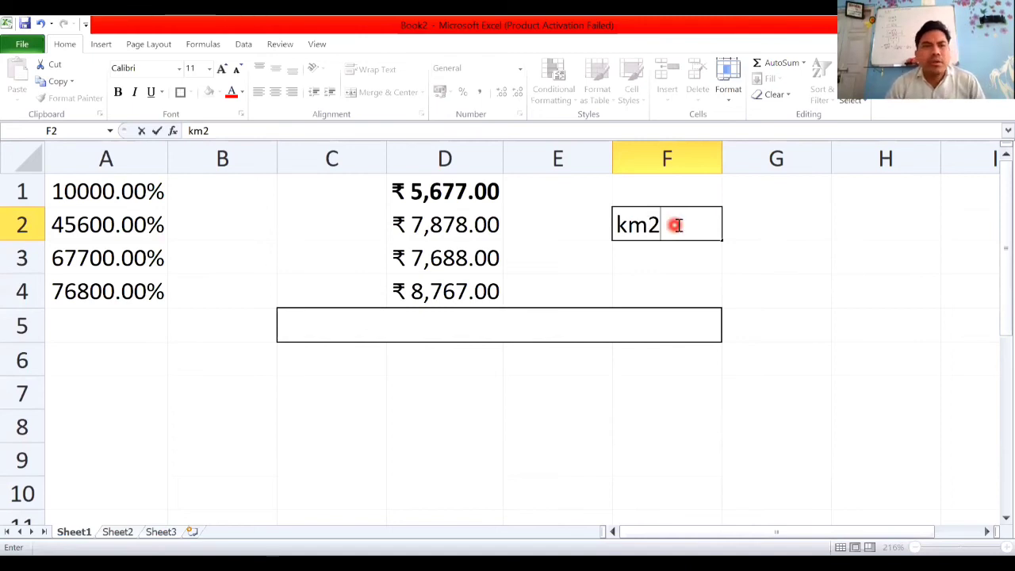
double_click(678, 225)
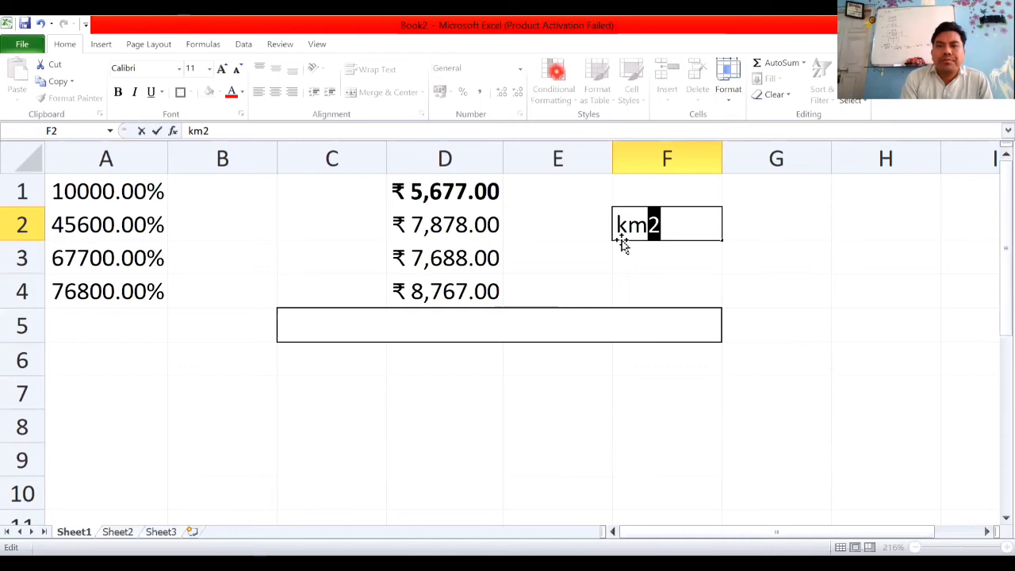
key(ctrl+1)
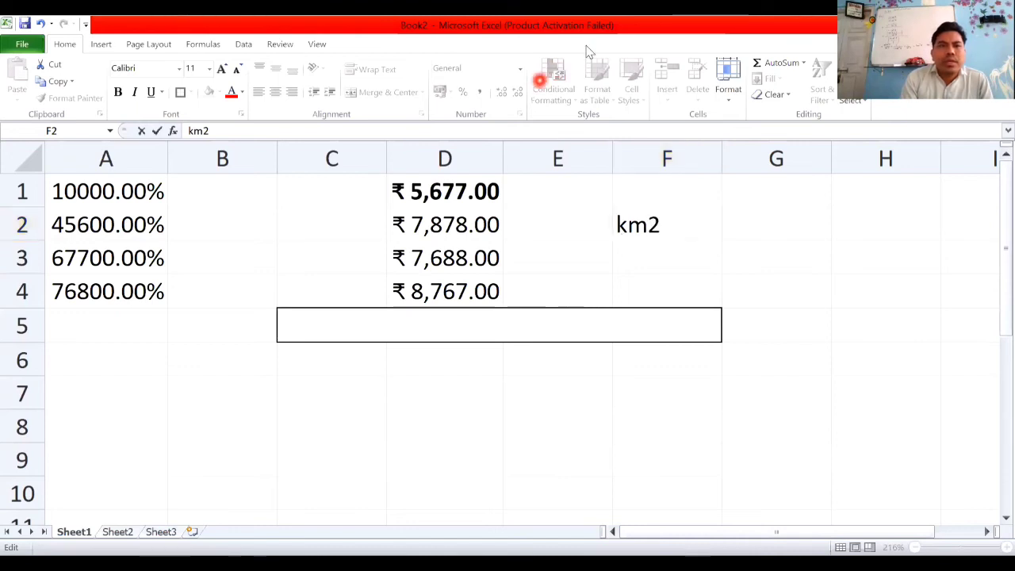
key(Escape)
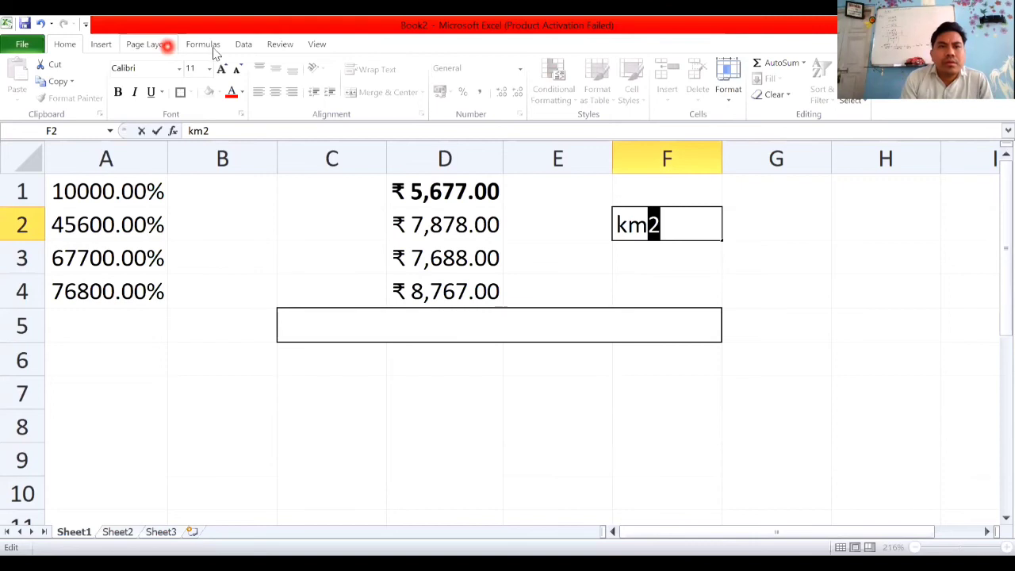
click(253, 44)
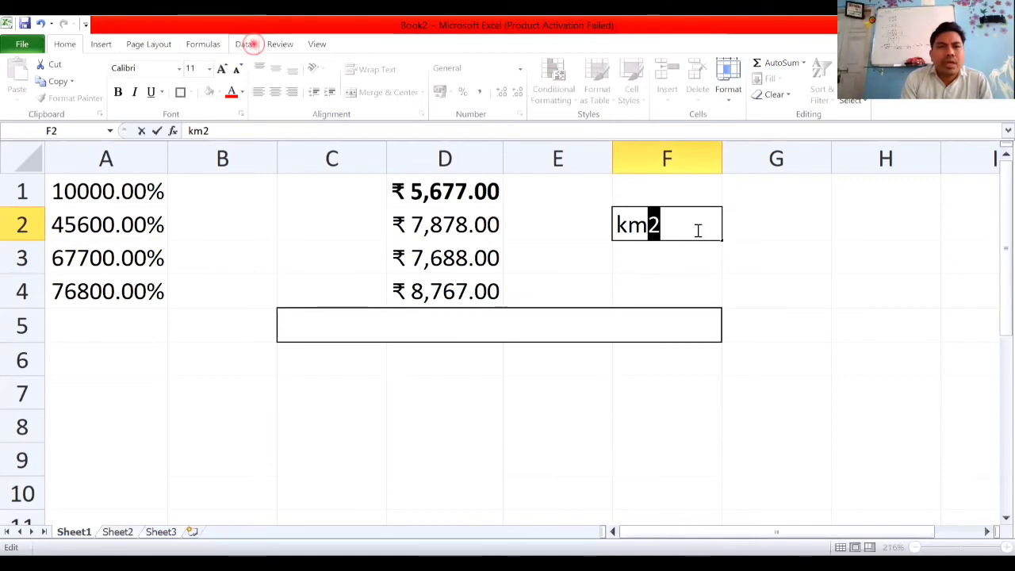
click(286, 48)
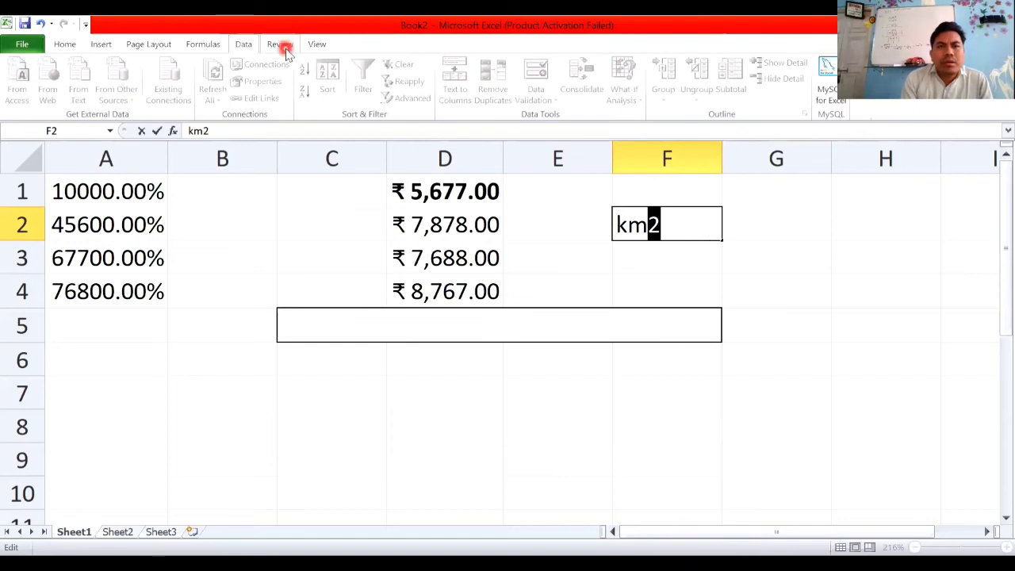
click(66, 45)
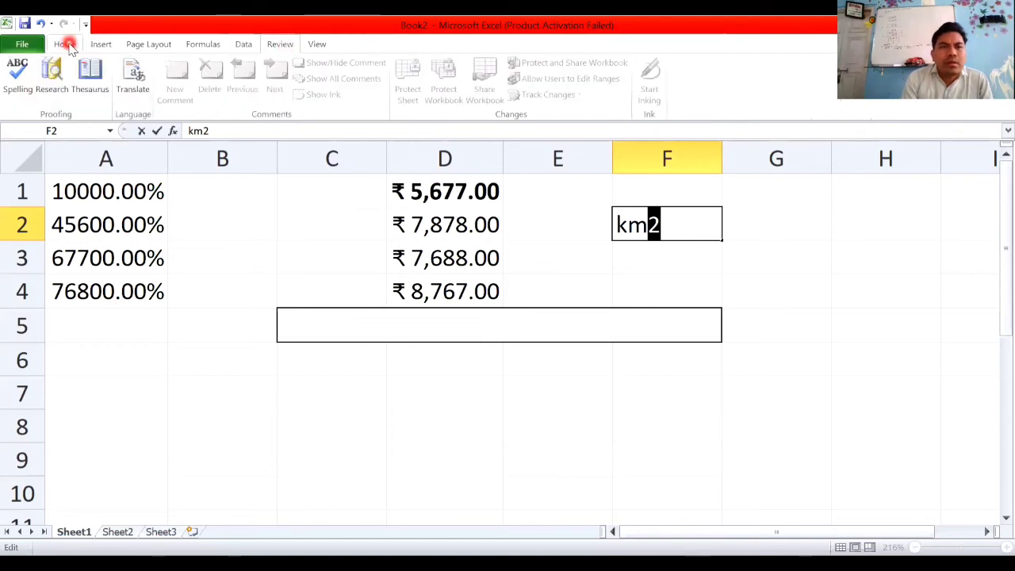
Try enlarging the selected 2 in cell F2 to size 14, and reduce it back to size 11.
click(224, 67)
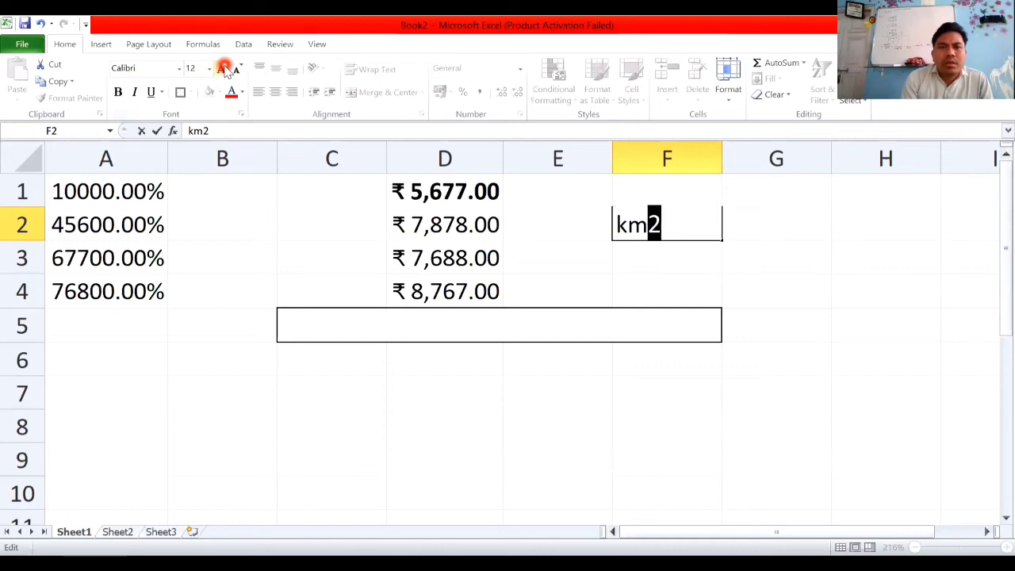
click(224, 67)
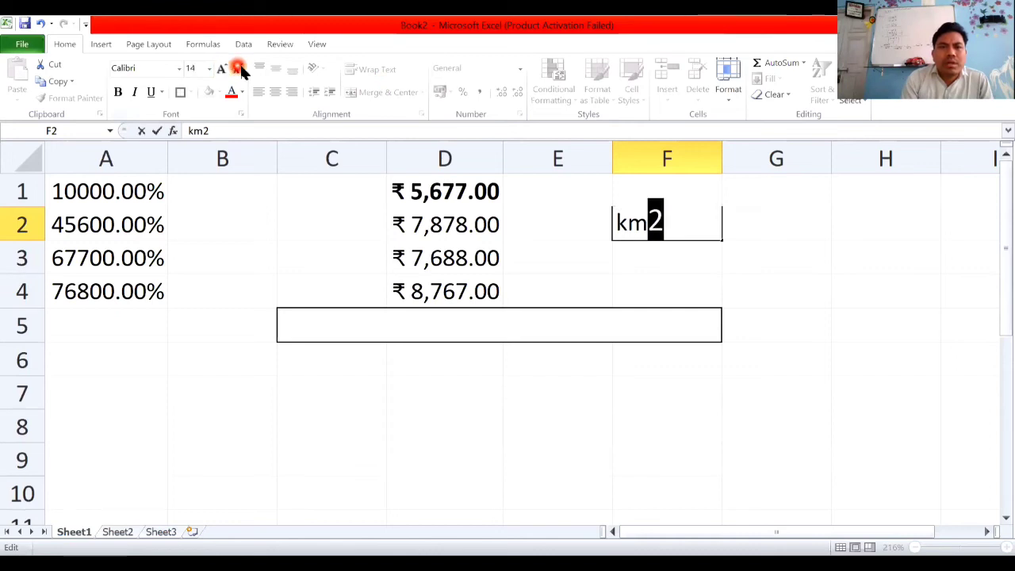
click(238, 69)
click(238, 68)
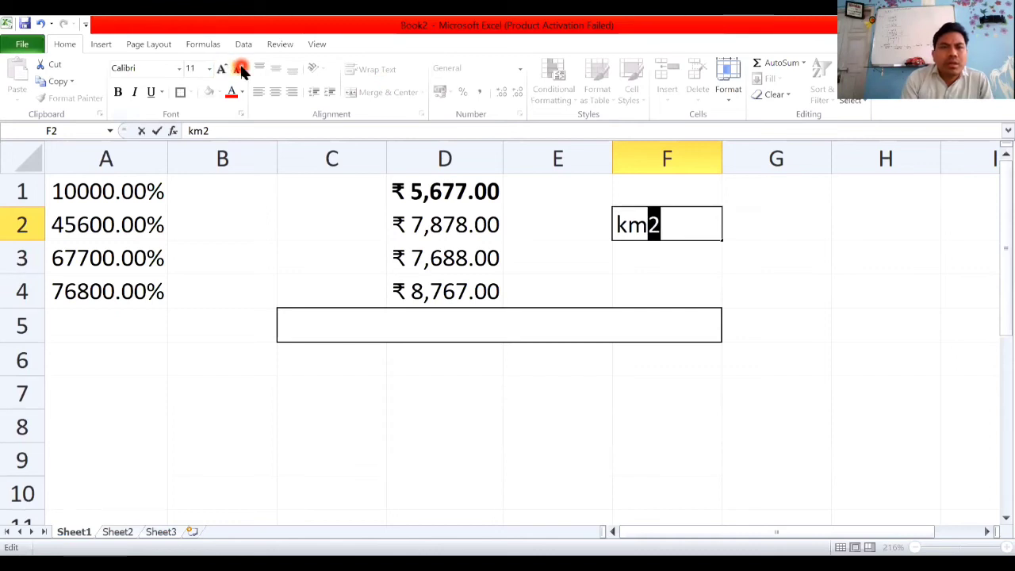
Format the selected 2 of km2 in cell F2 as superscript.
click(654, 209)
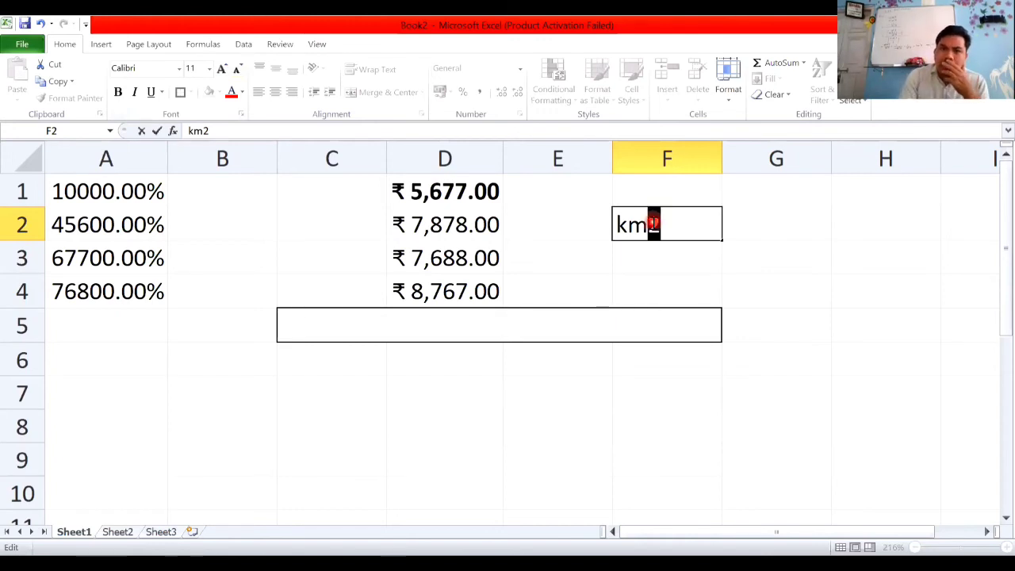
right_click(653, 223)
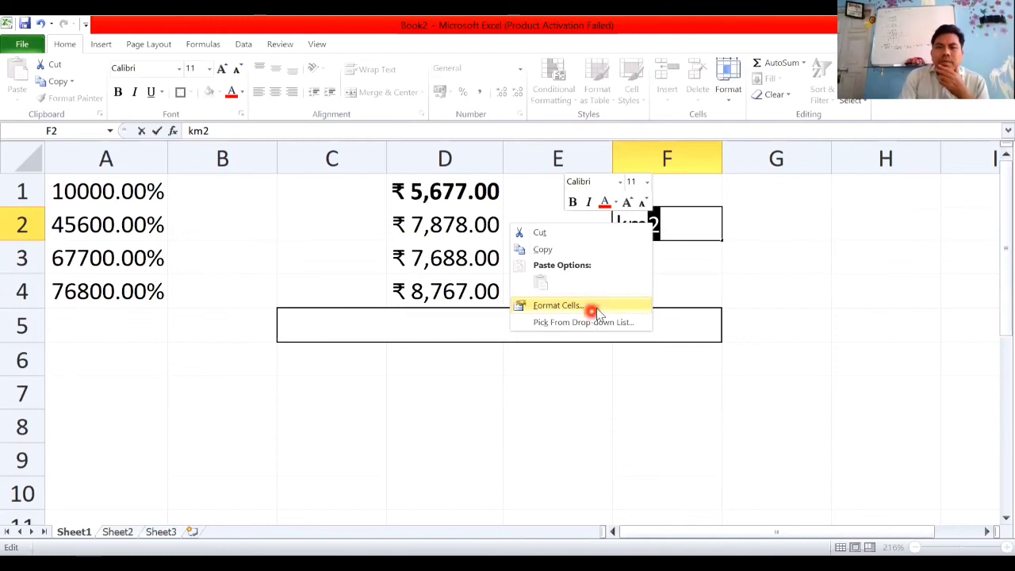
click(596, 313)
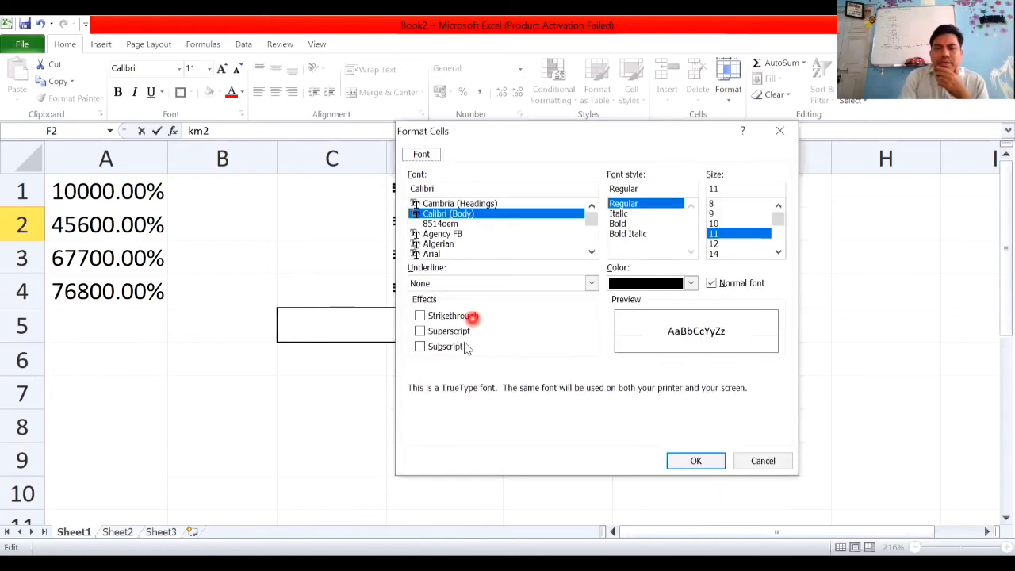
click(420, 331)
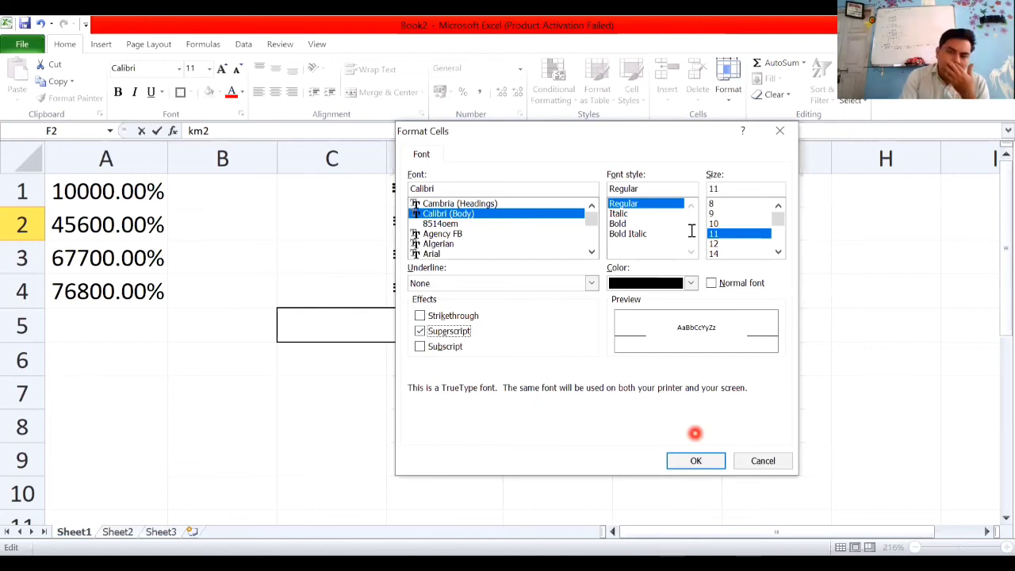
key(Return)
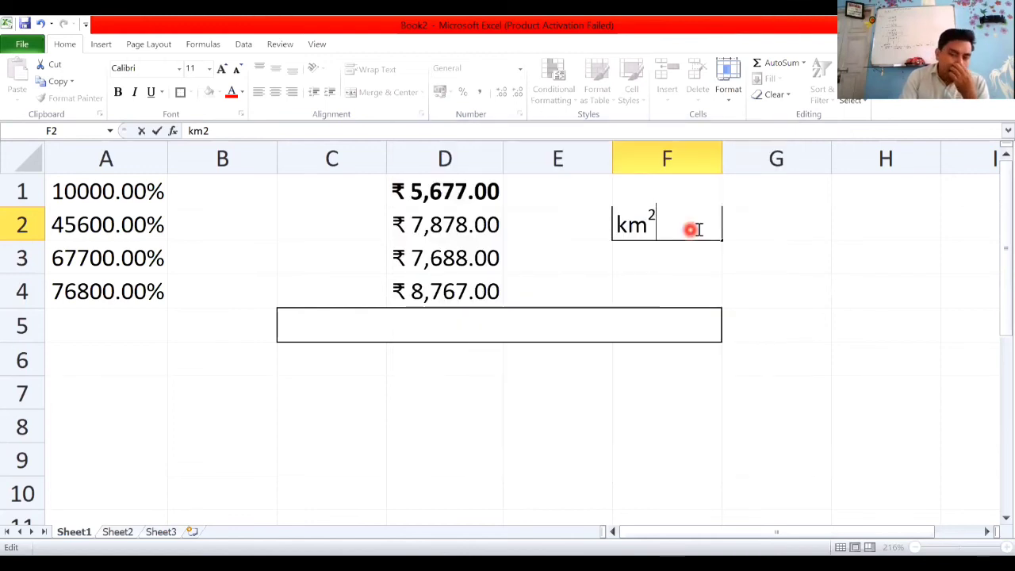
click(697, 229)
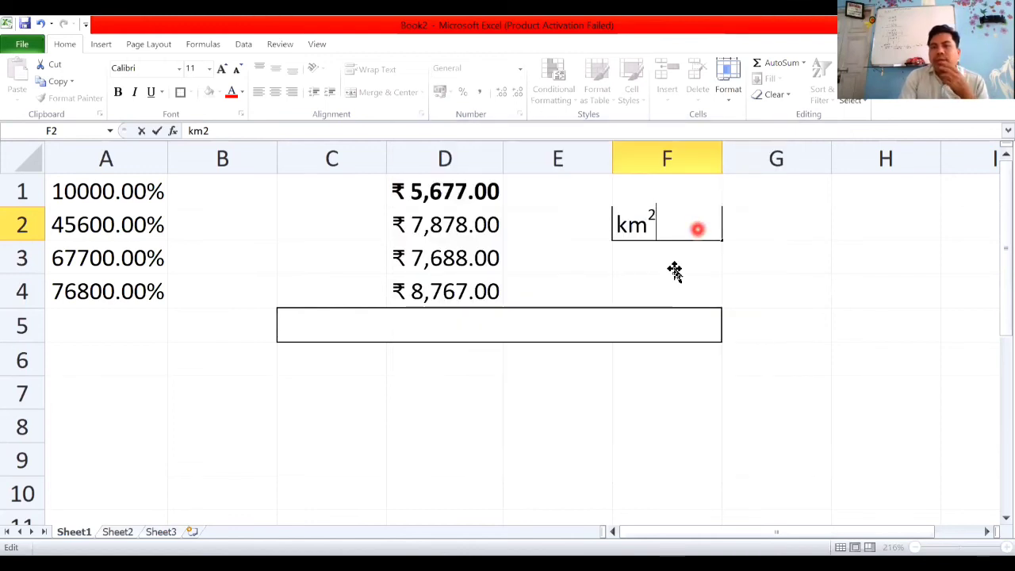
click(556, 372)
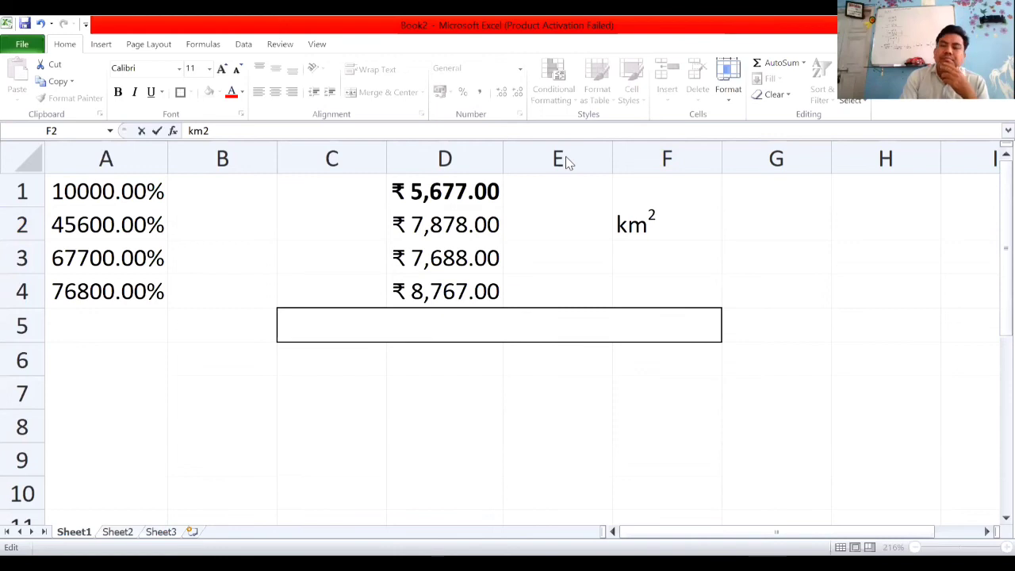
click(600, 268)
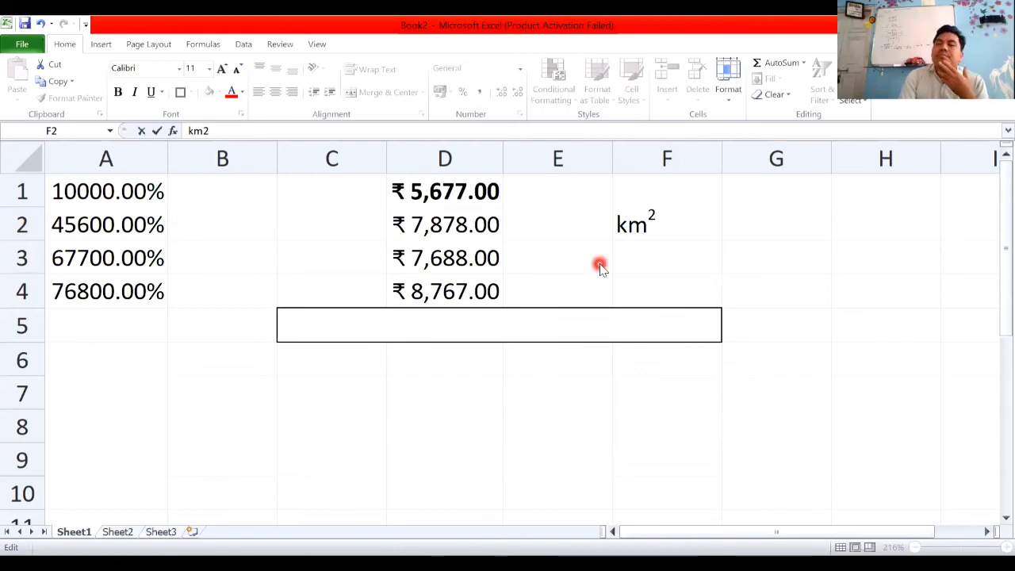
click(679, 258)
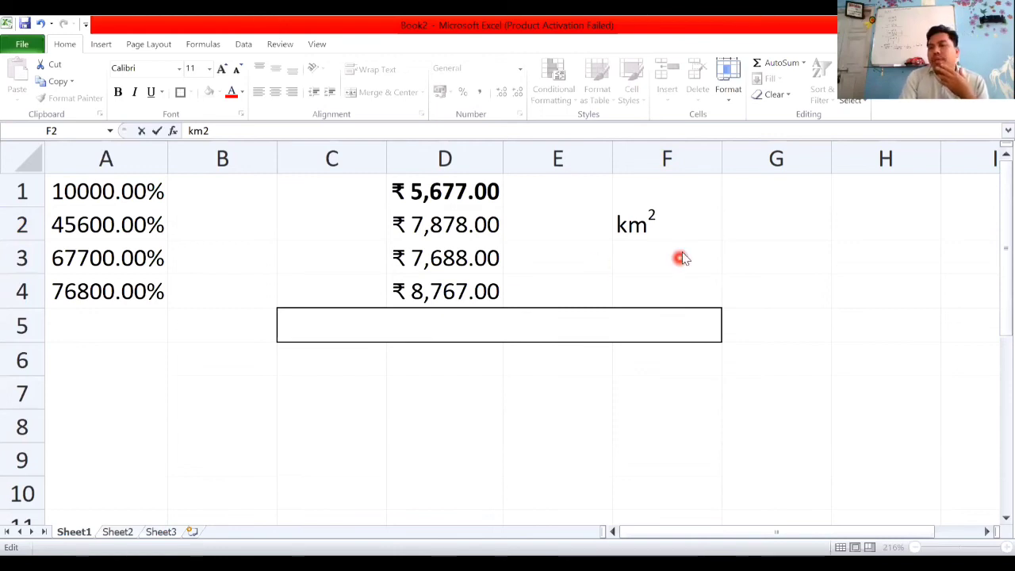
click(653, 212)
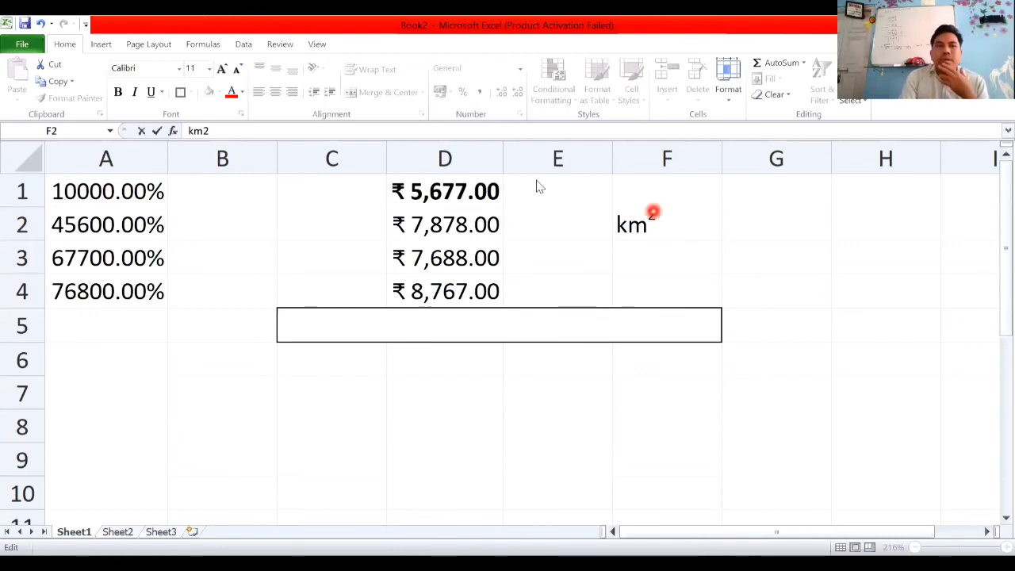
Undo the superscript formatting of the 2 in cell F2.
click(44, 28)
click(702, 225)
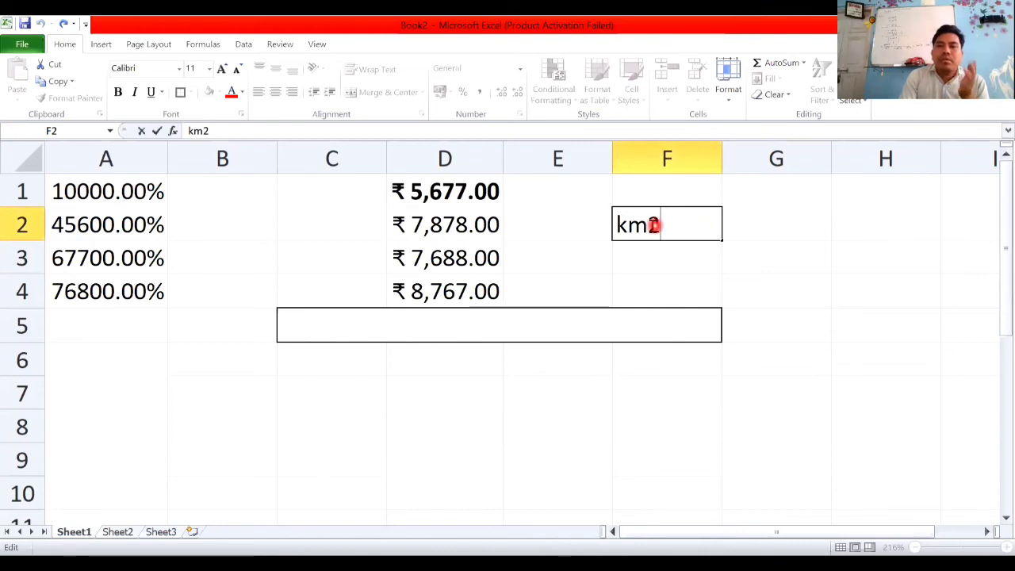
Select only the 2 of km2 in cell F2 and reapply the superscript effect to it.
drag(650, 225, 665, 226)
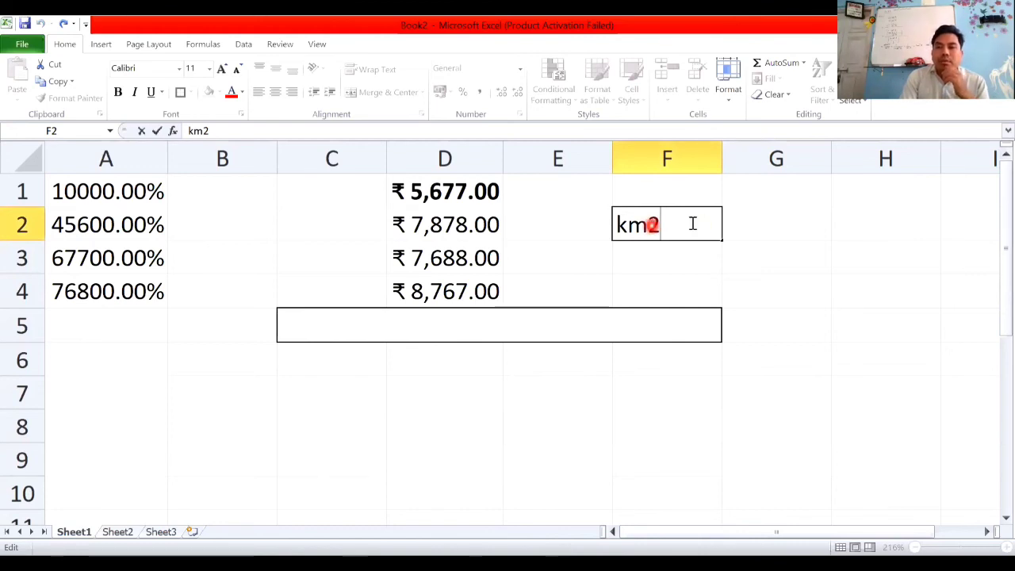
click(676, 220)
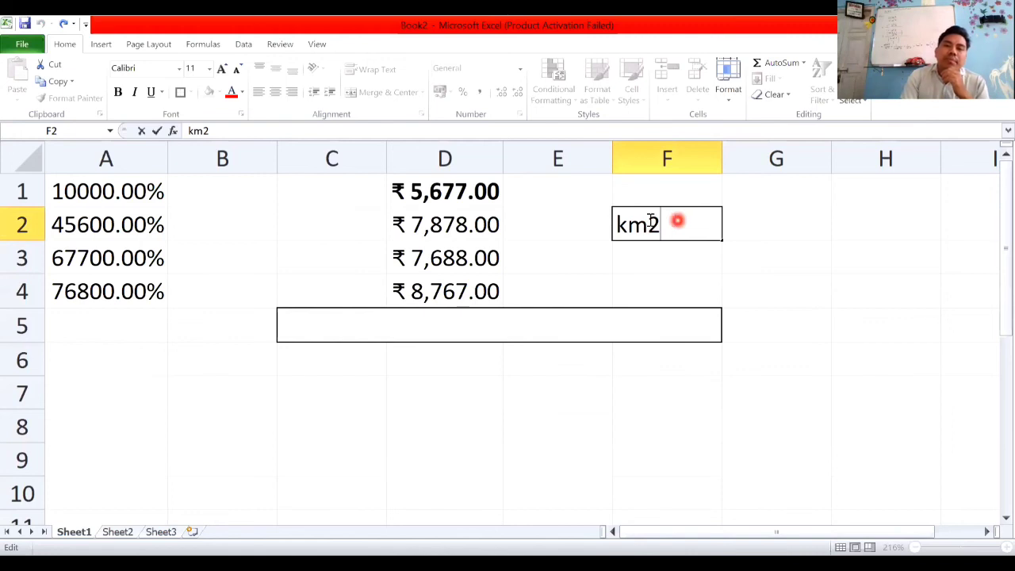
drag(651, 220, 720, 227)
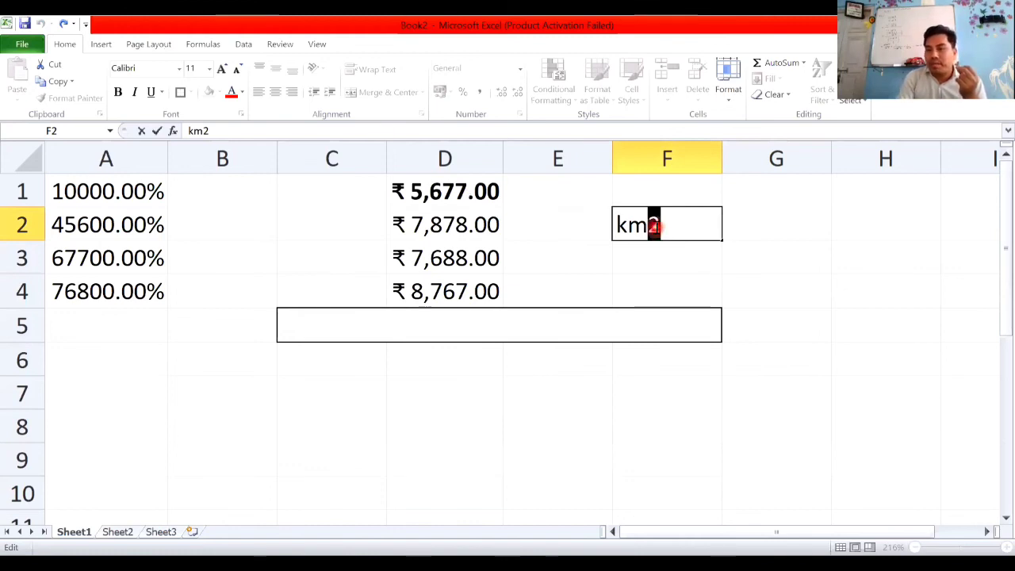
click(690, 236)
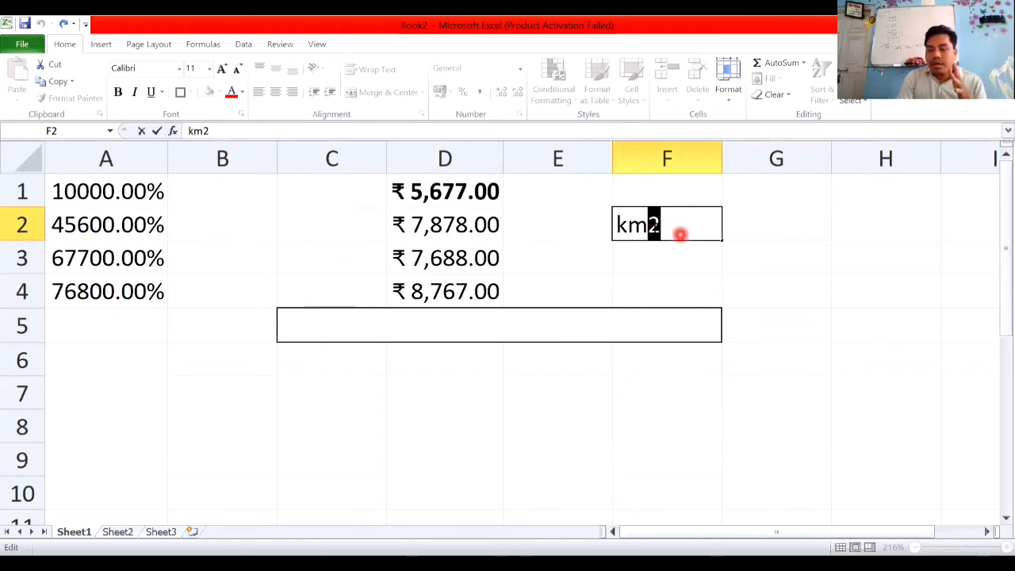
right_click(607, 309)
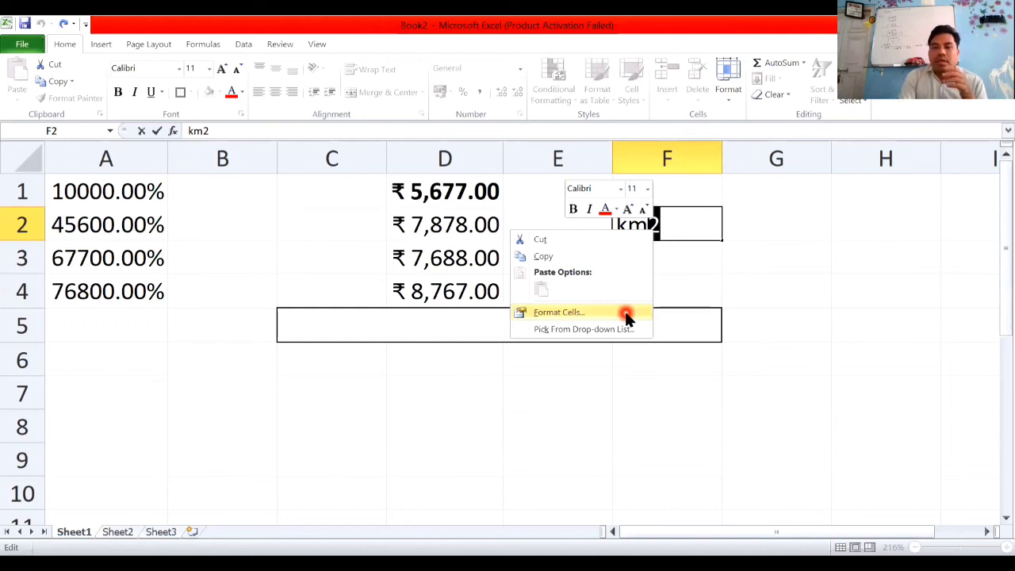
click(517, 314)
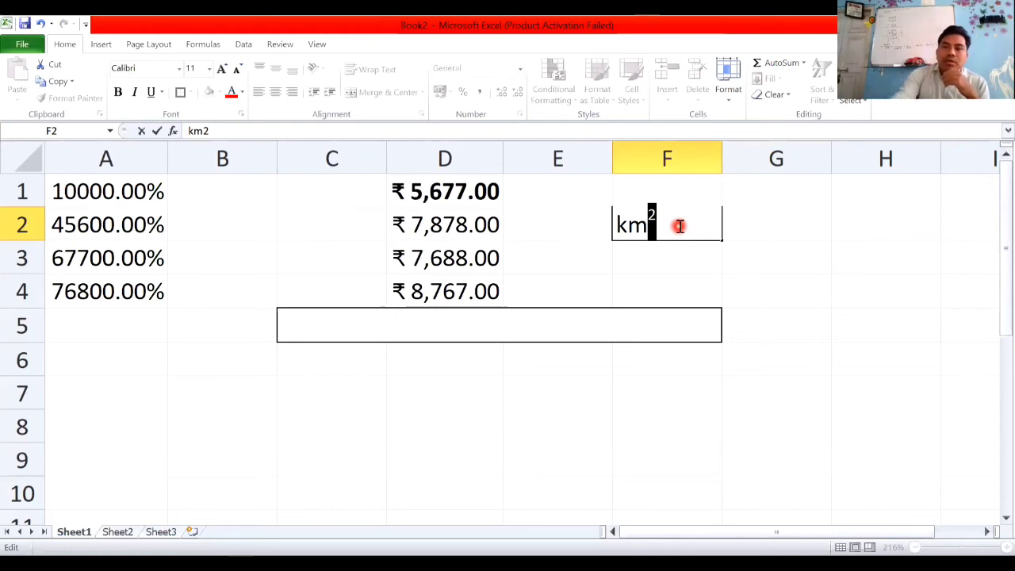
Replace the contents of cell F2 with CO2 in normal font.
key(BackSpace)
key(BackSpace)
key(BackSpace)
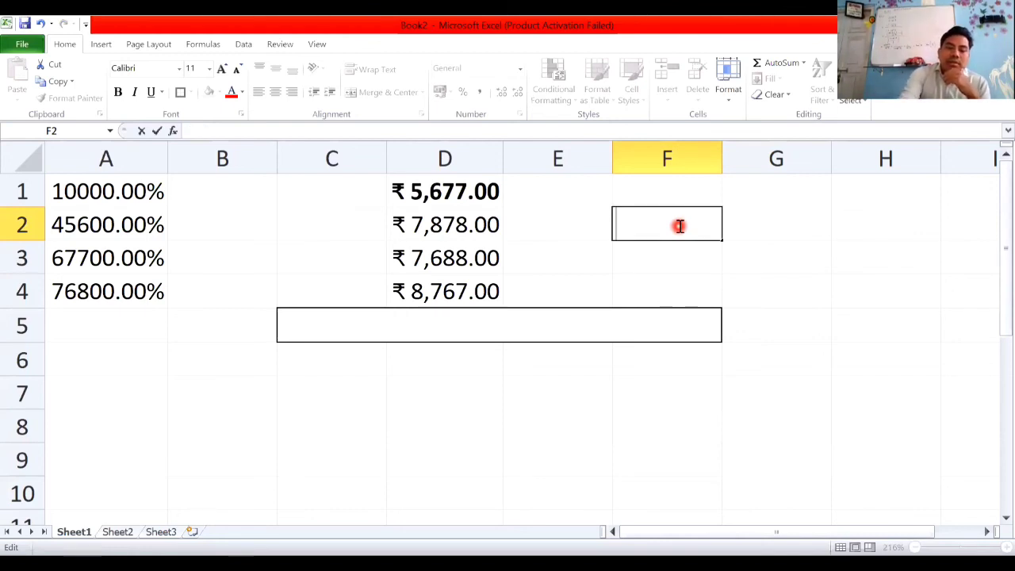
text(CO)
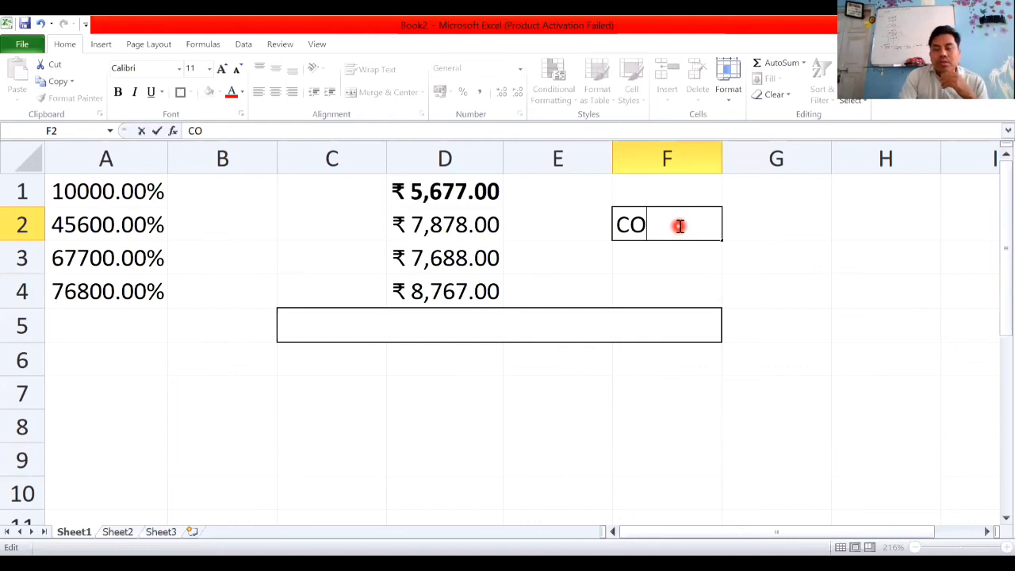
text(2)
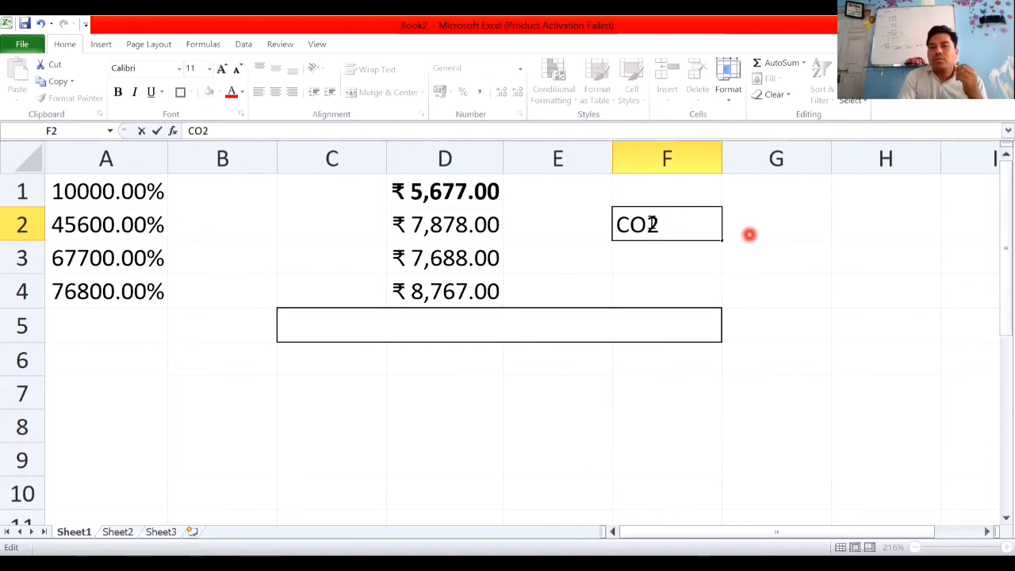
Format only the 2 of CO2 in cell F2 as subscript.
drag(646, 224, 661, 222)
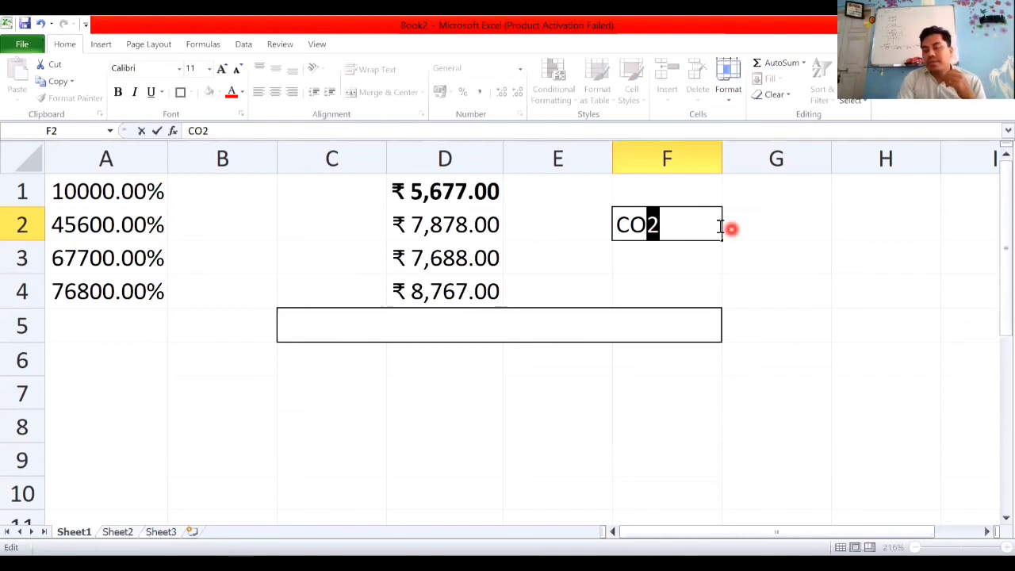
right_click(606, 309)
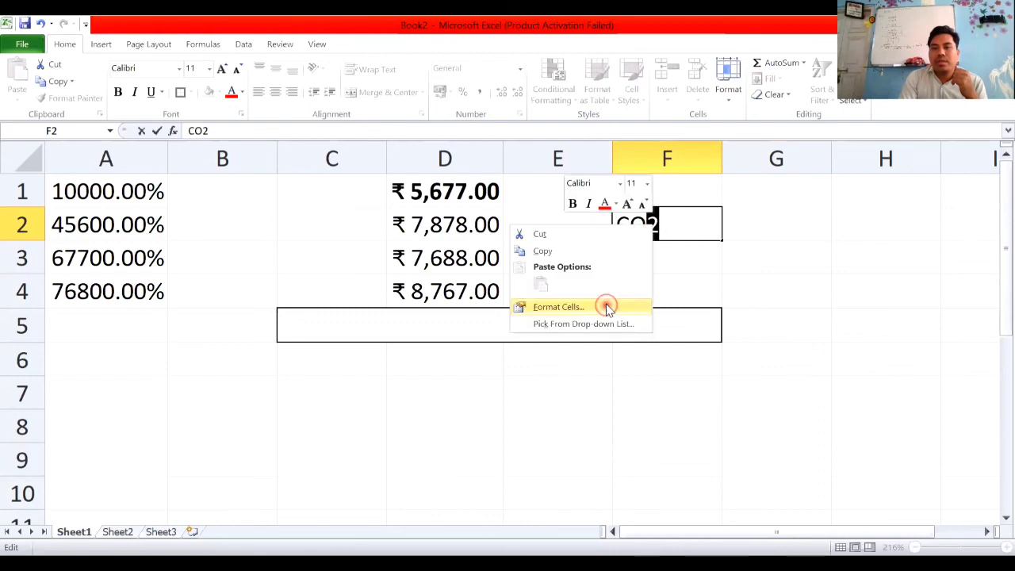
click(607, 310)
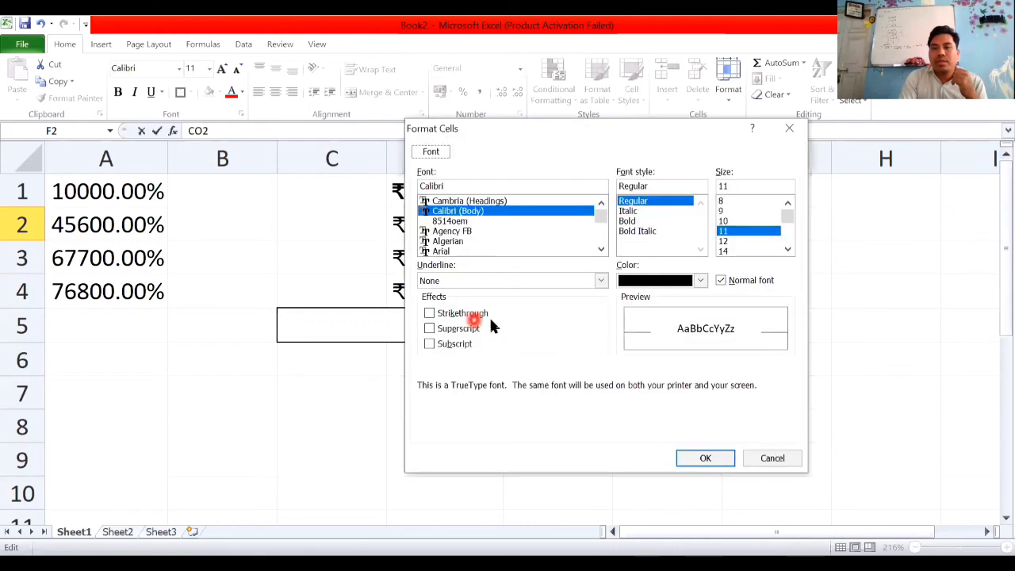
click(790, 130)
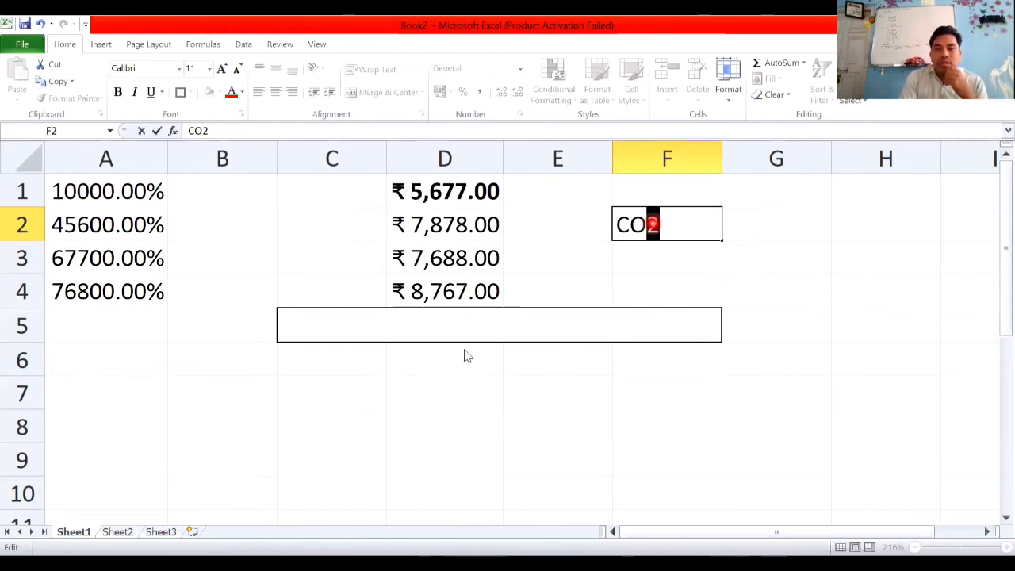
key(ctrl+1)
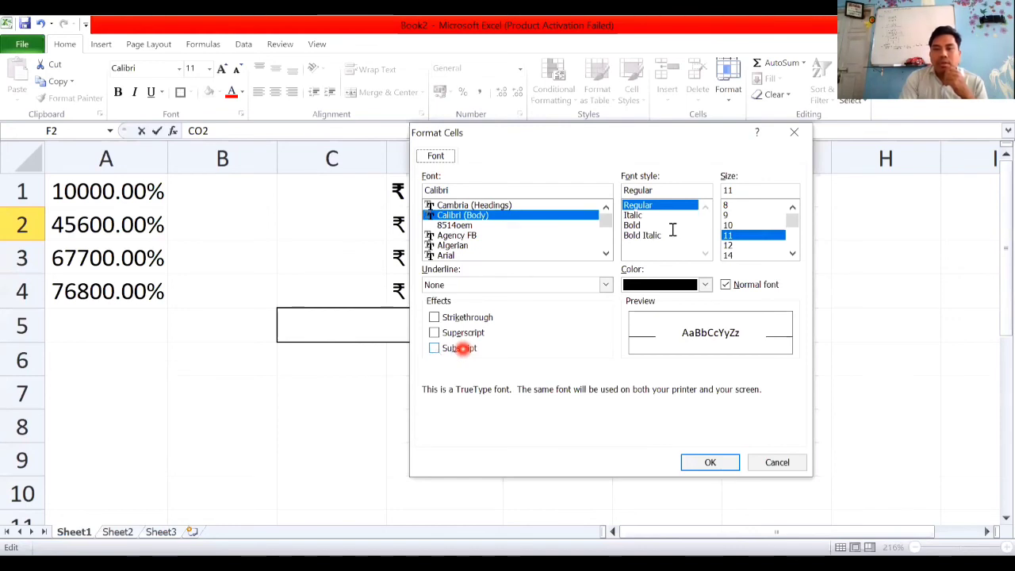
key(Return)
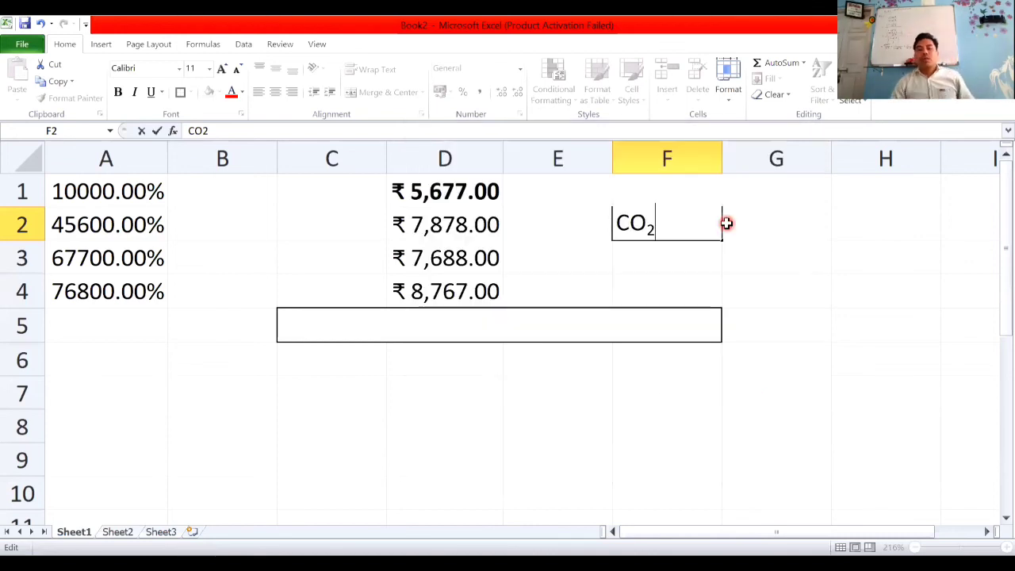